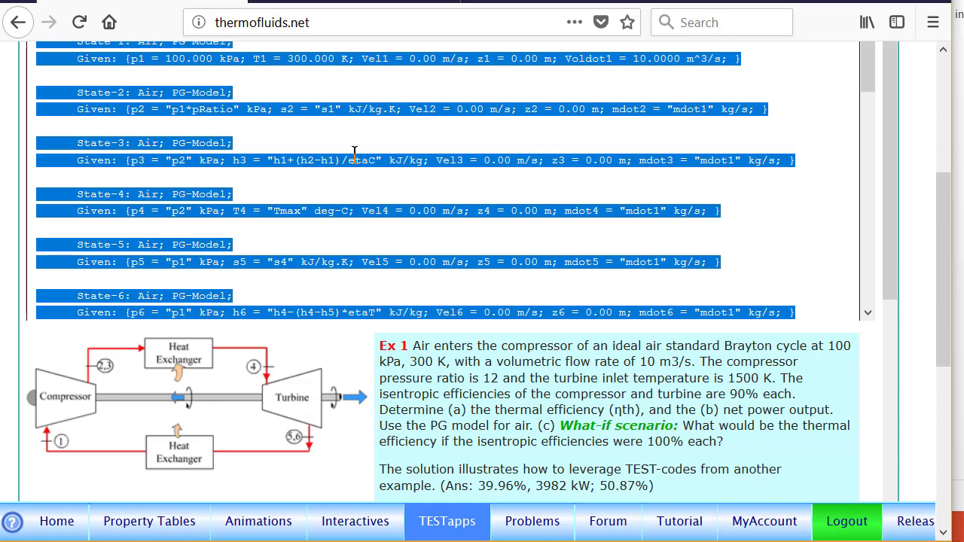
- Paste the copied example TEST-codes into the PG TESTapp's input area, load them and check the cycle results
scroll(354, 153, "up", 5)
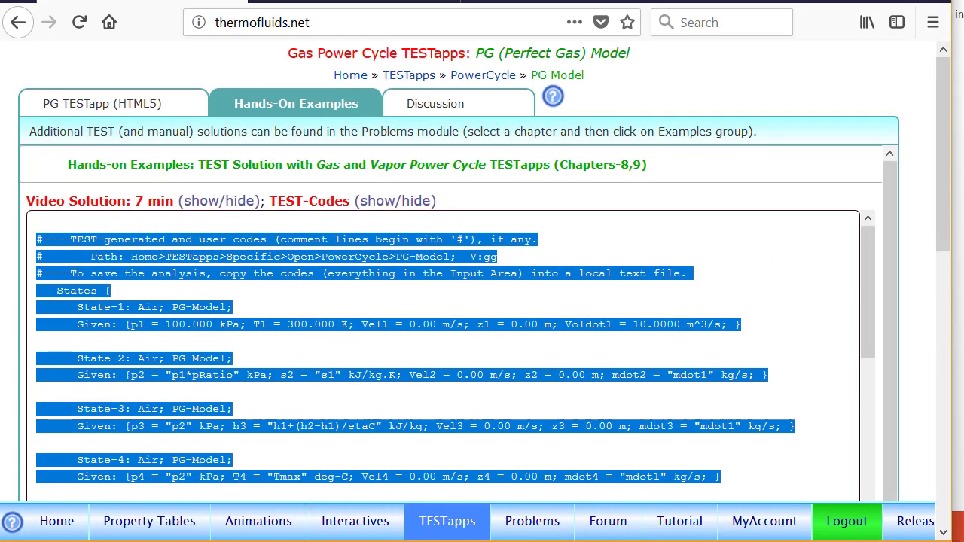
left_click(121, 111)
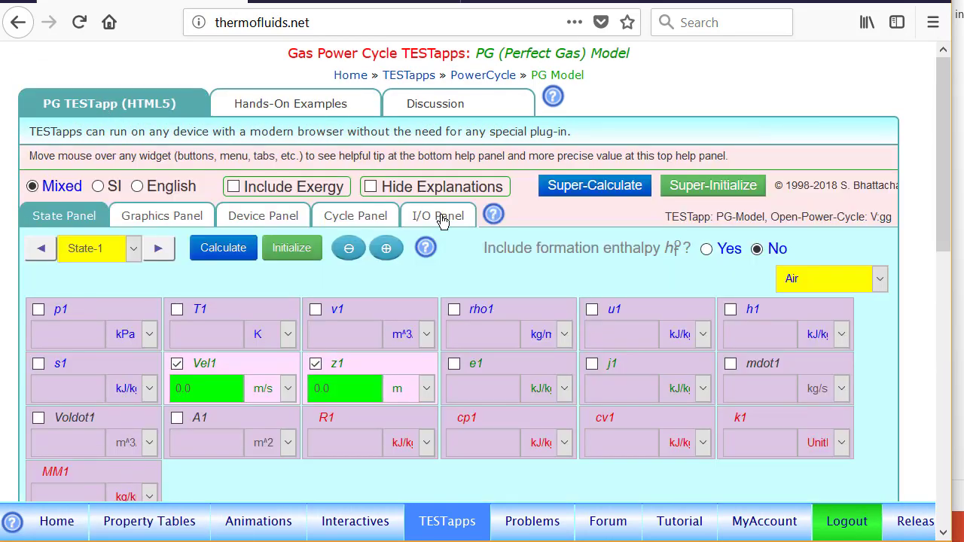
left_click(441, 216)
left_click(182, 400)
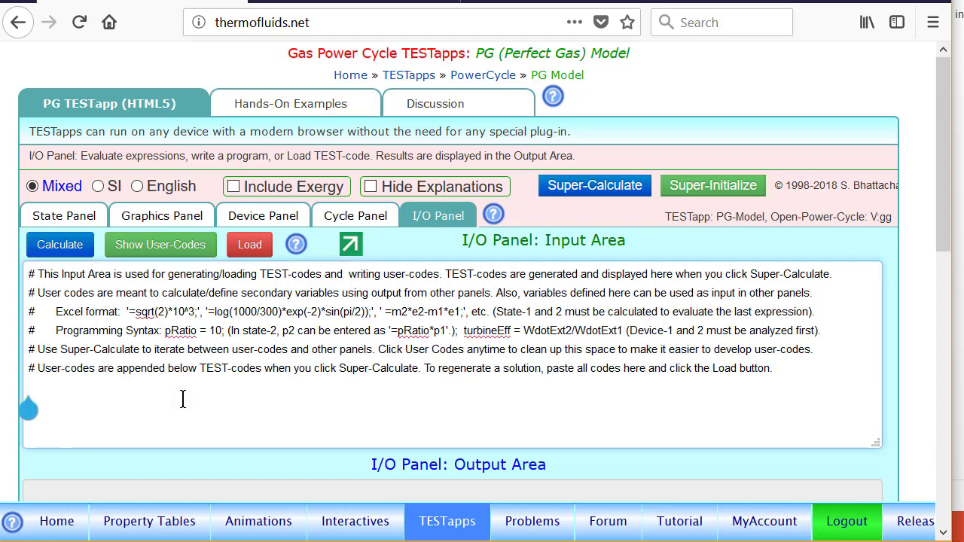
key("ctrl+v")
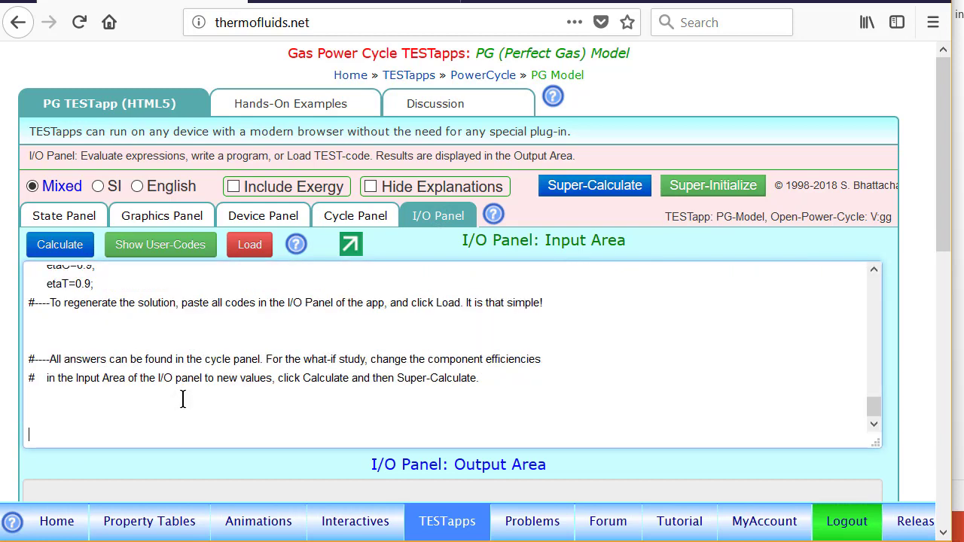
left_click(249, 251)
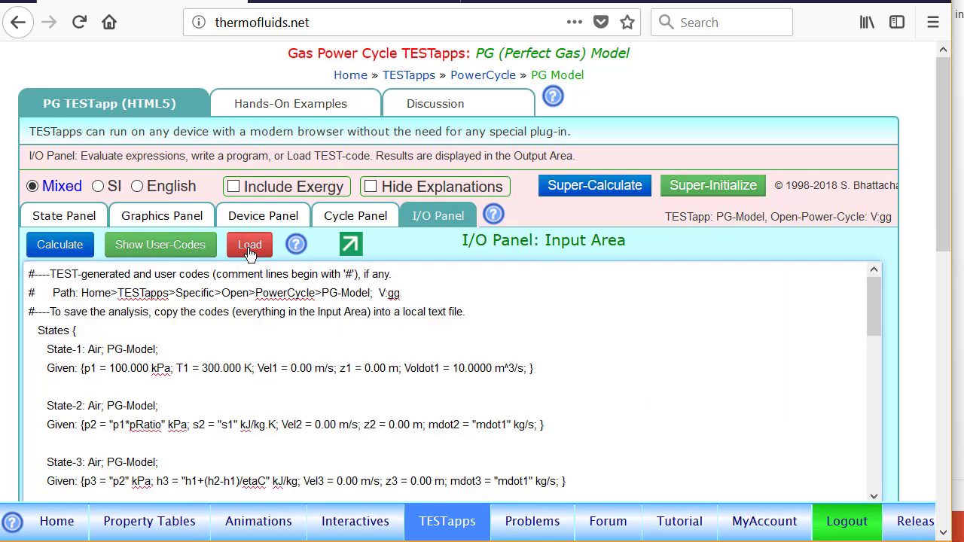
left_click(361, 224)
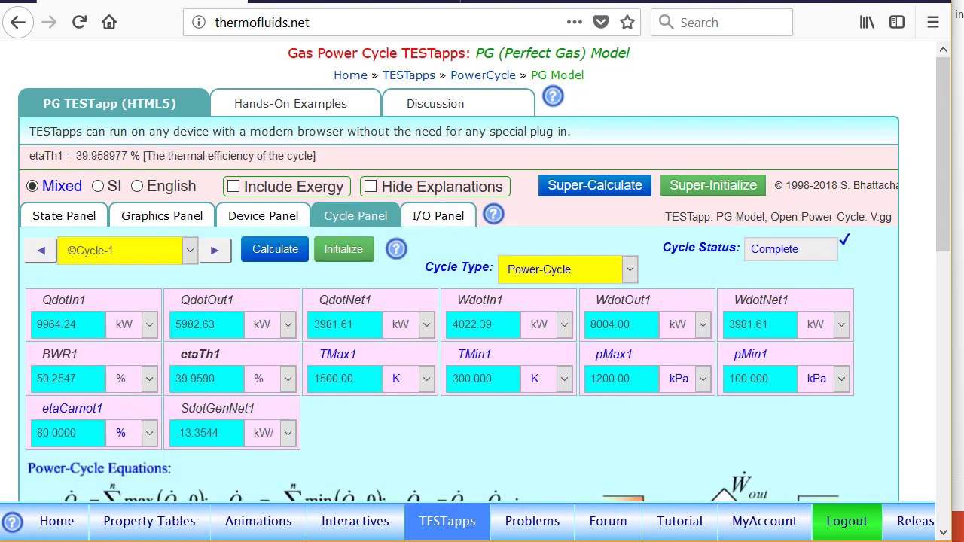
- Reduce the loaded codes to the user-codes block and add the variables pRatioHPT1 = 3 and Treheat = 1400
left_click(440, 220)
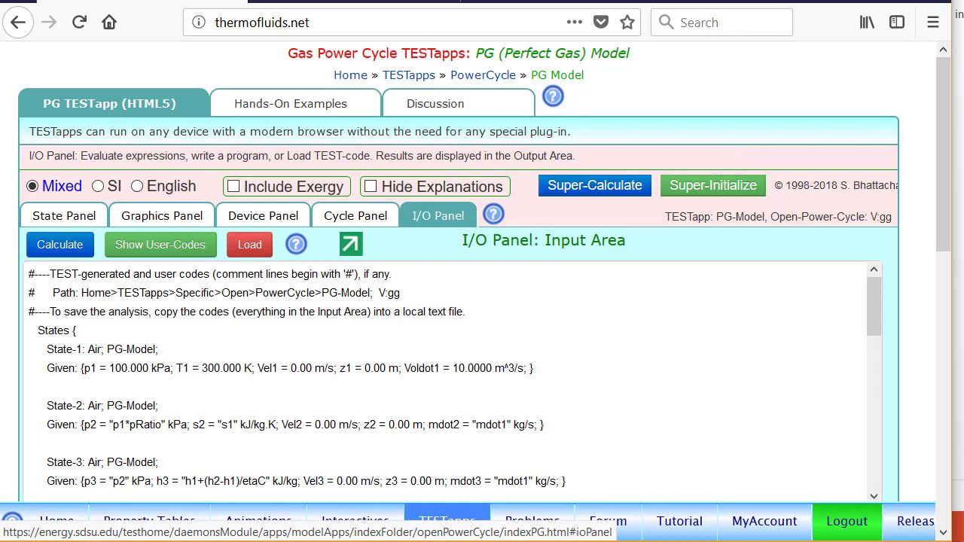
scroll(452, 339, "down", 3)
left_click(171, 129)
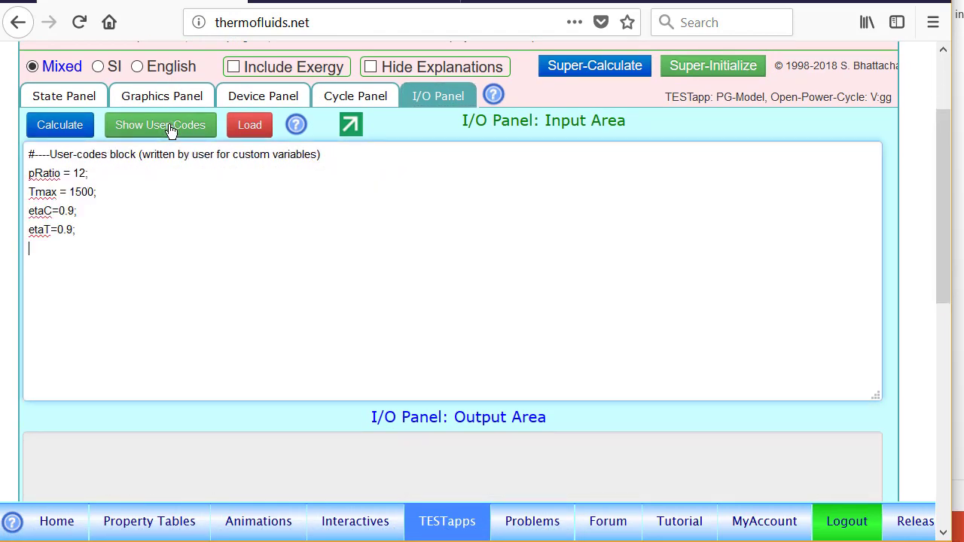
left_click(96, 172)
key("Return")
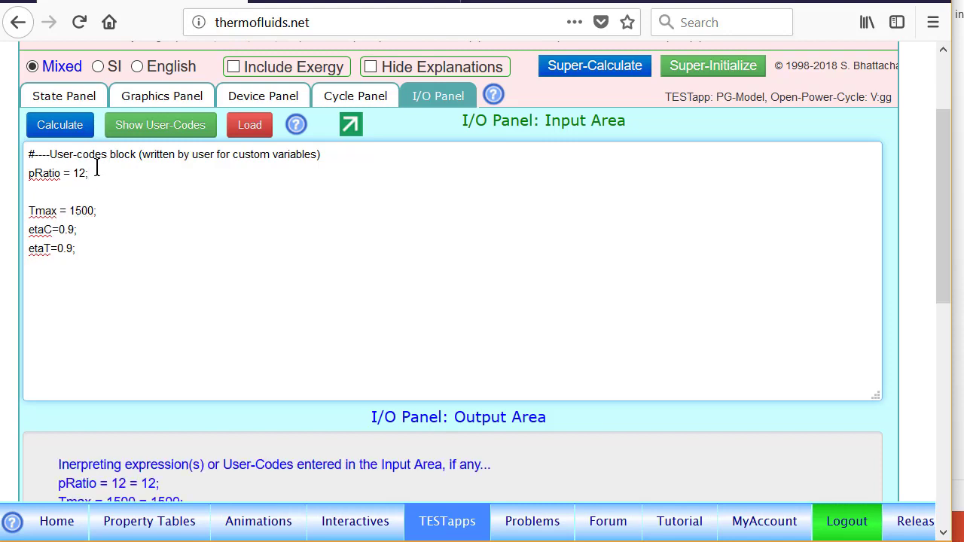
type("pRatioHPT1 = 3;")
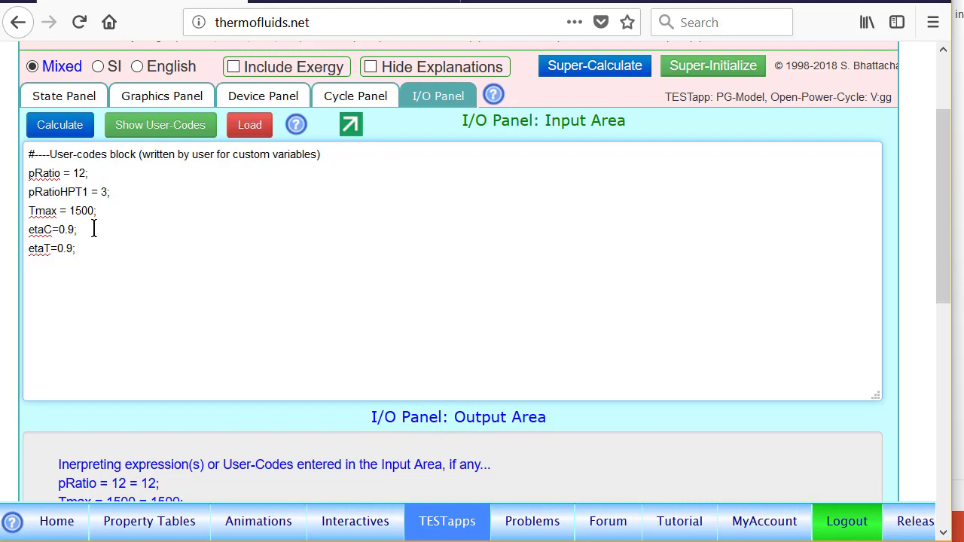
left_click(108, 205)
key("Return")
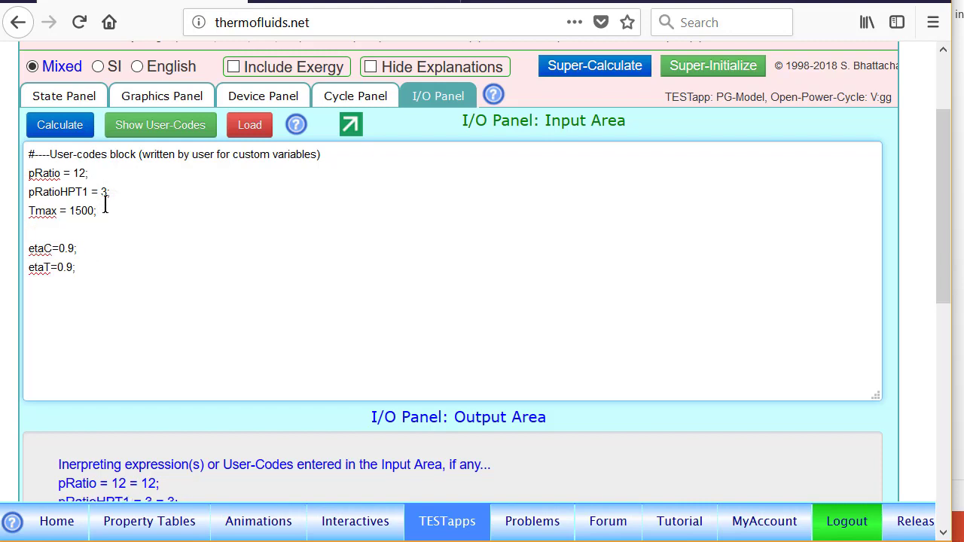
type("Treheat = 1400;")
- Rename the variable etaT to etaT1, add etaT2 = 0.9 below it, and check the interpreted output
left_click(49, 269)
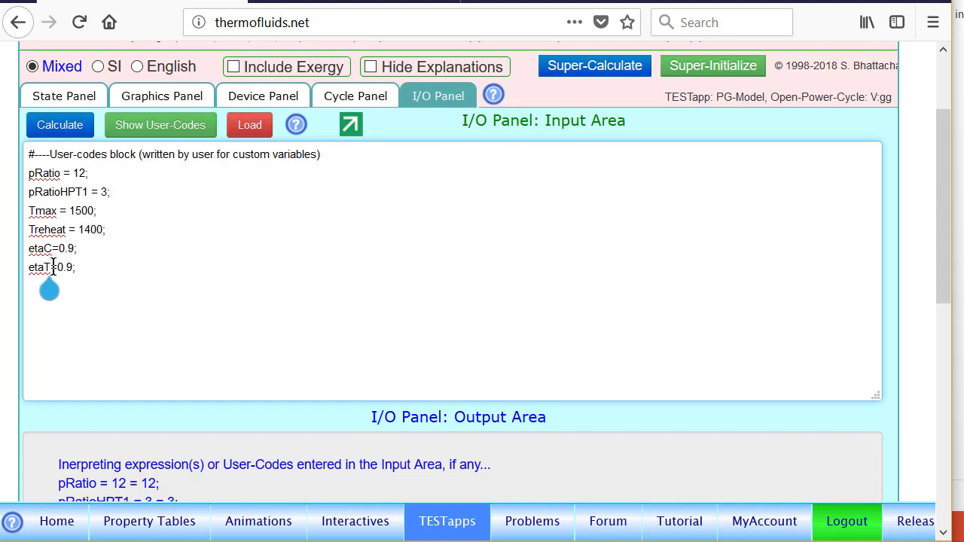
type("1")
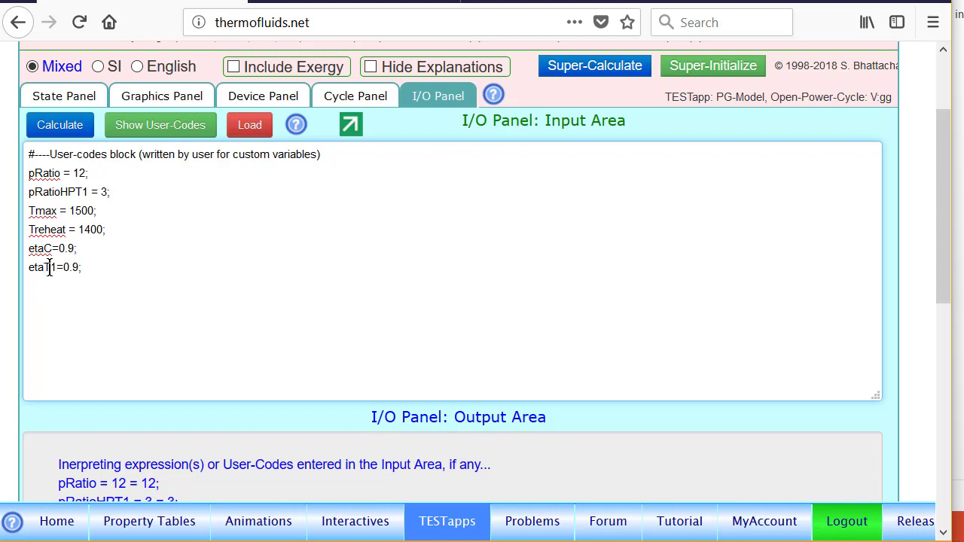
left_click(80, 286)
type("etaT2 = 0.9;")
scroll(947, 189, "down", 5)
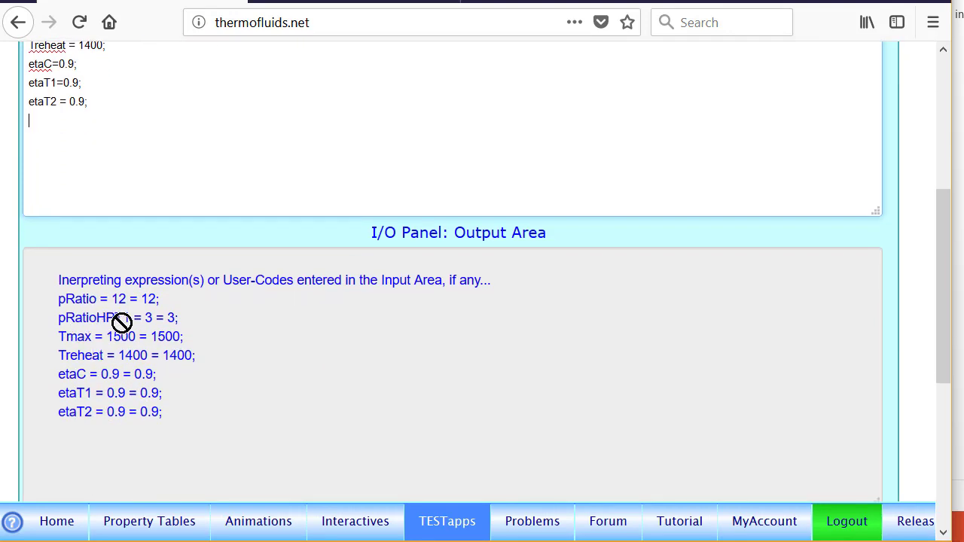
- Set the pressure p5 of State-5 to =p2/pRatioHPT1 and recalculate the state
scroll(943, 286, "up", 8)
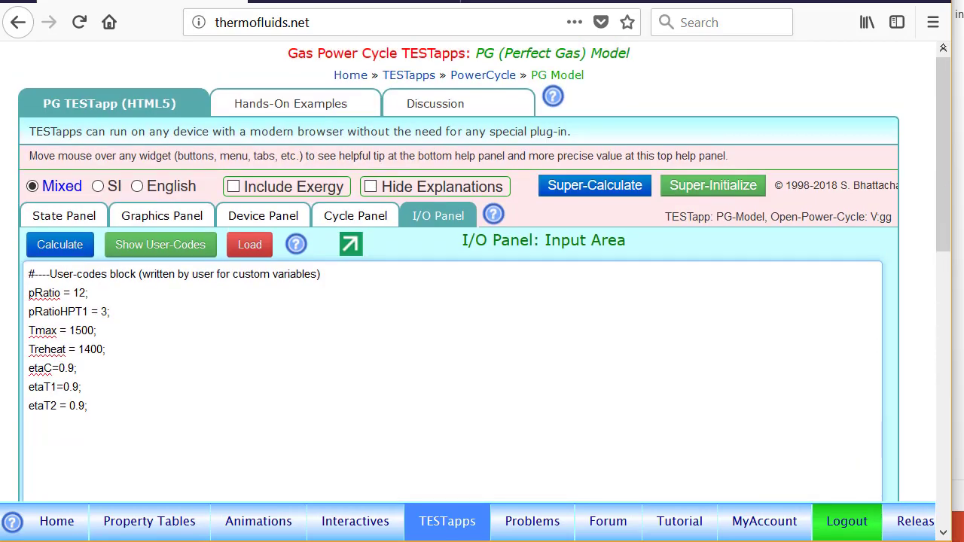
left_click(64, 215)
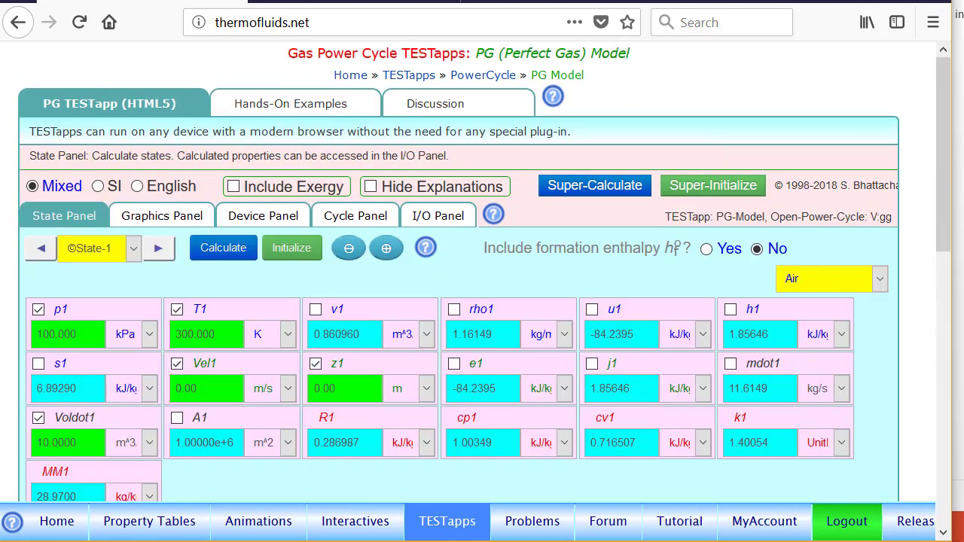
left_click(159, 250)
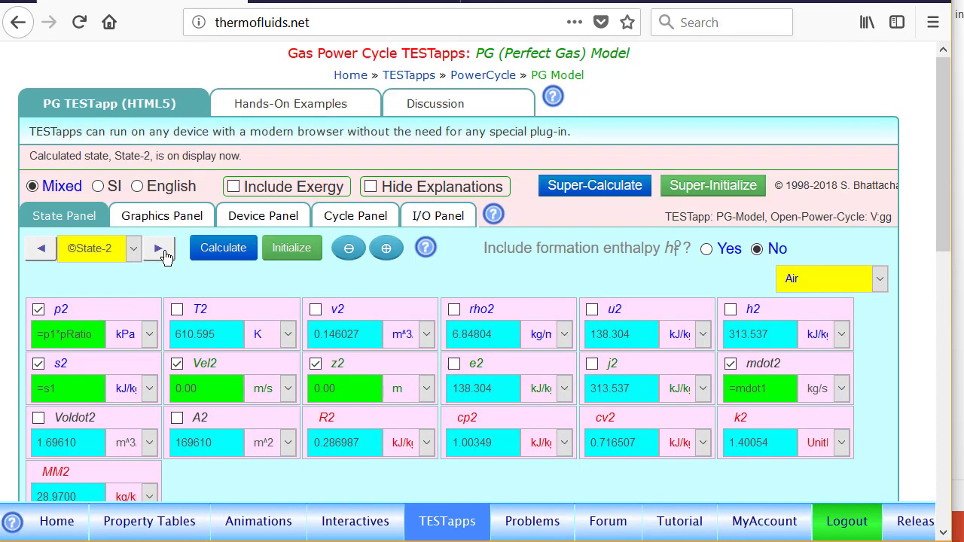
left_click(160, 252)
left_click(163, 255)
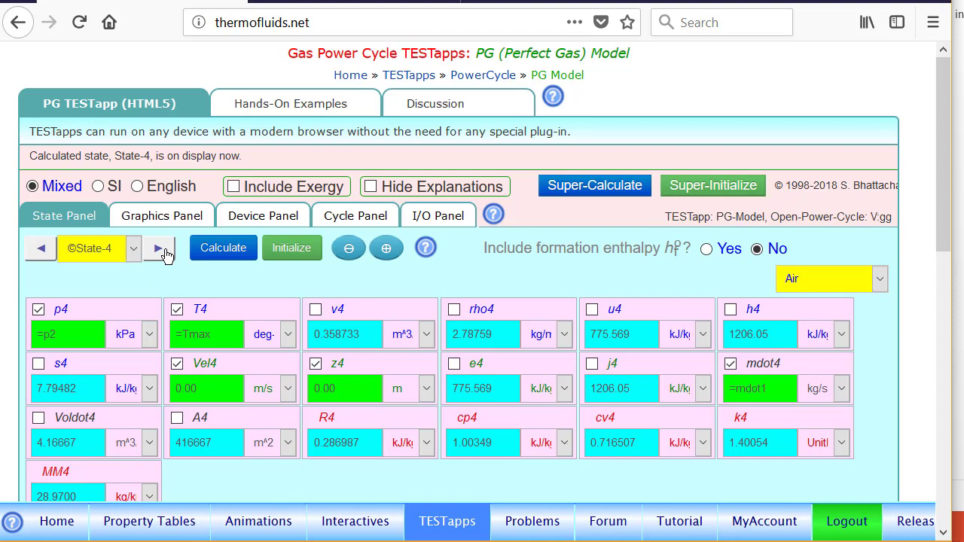
left_click(159, 251)
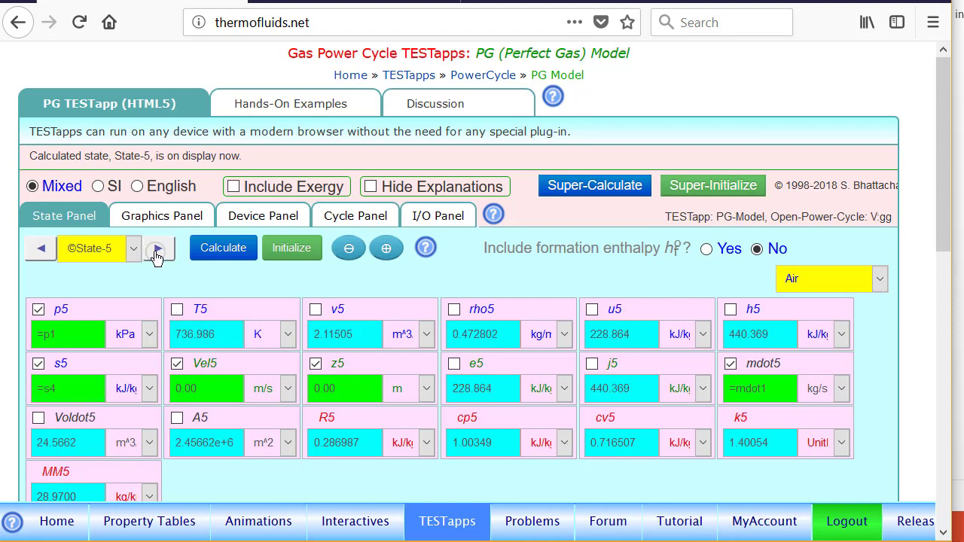
left_click(76, 313)
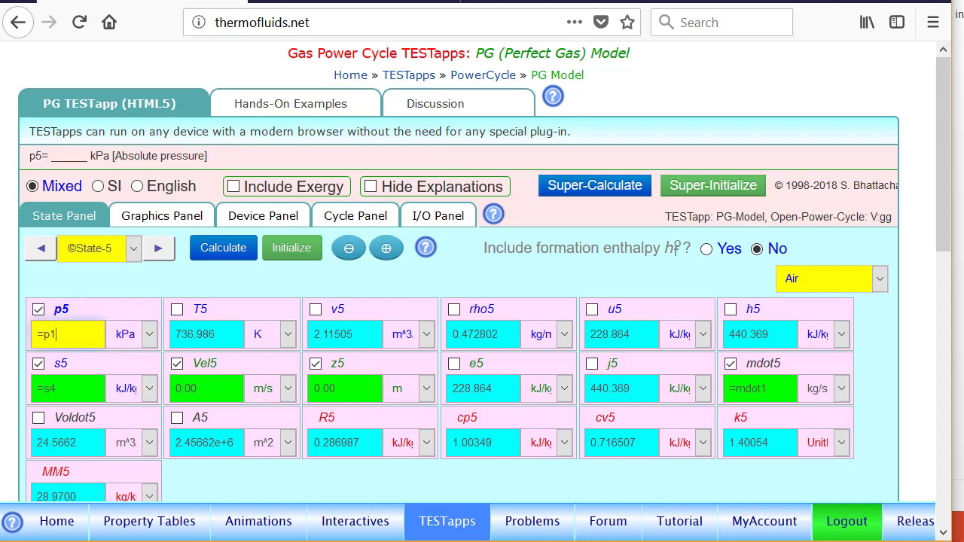
key("BackSpace")
type("2/")
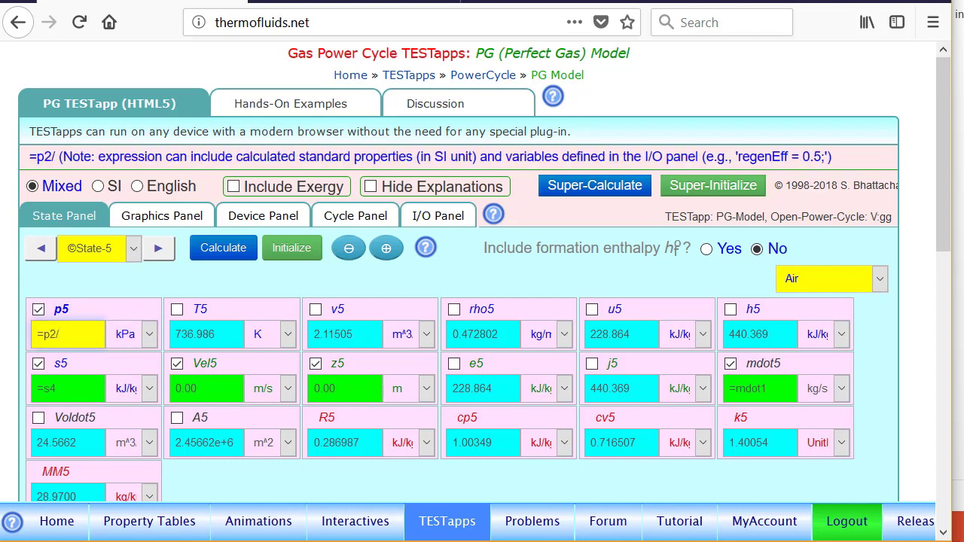
type("pRato")
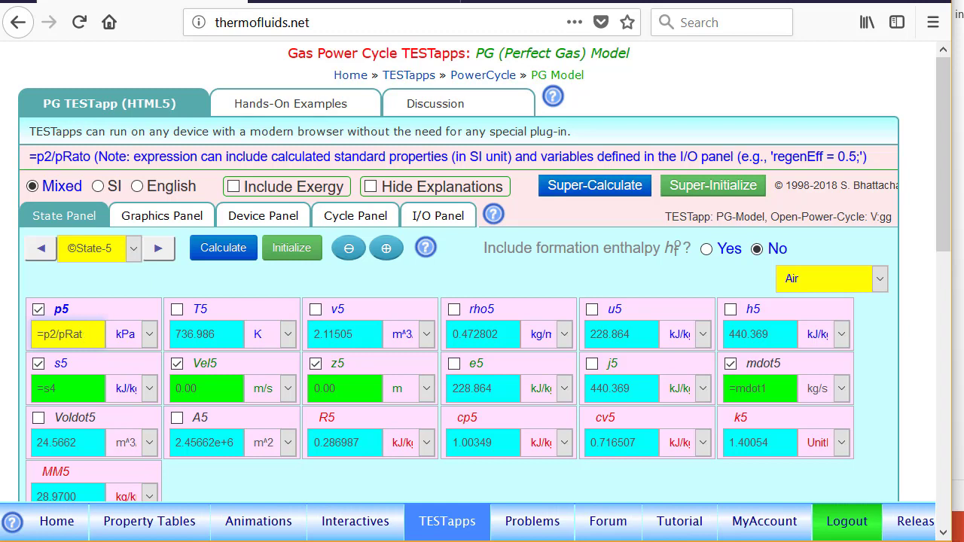
key("BackSpace")
type("io")
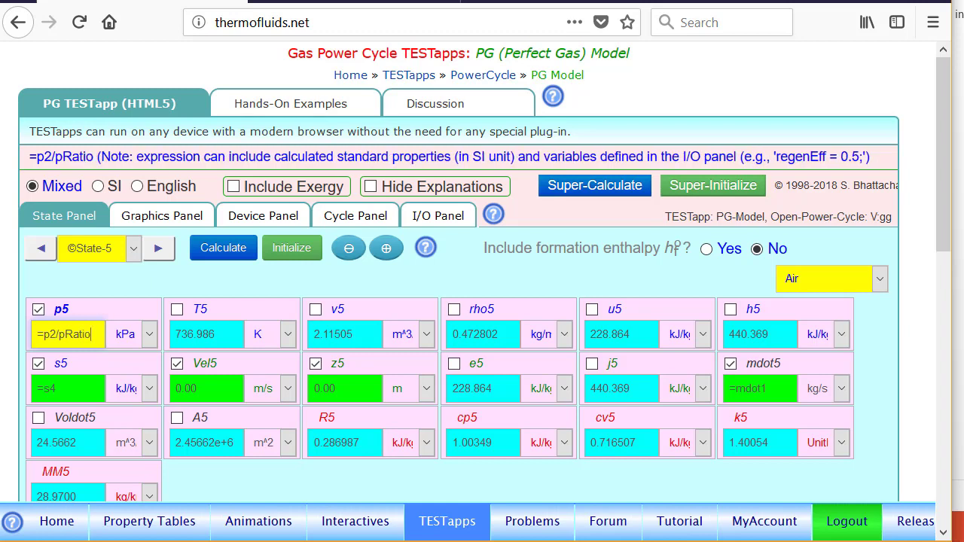
type("HP")
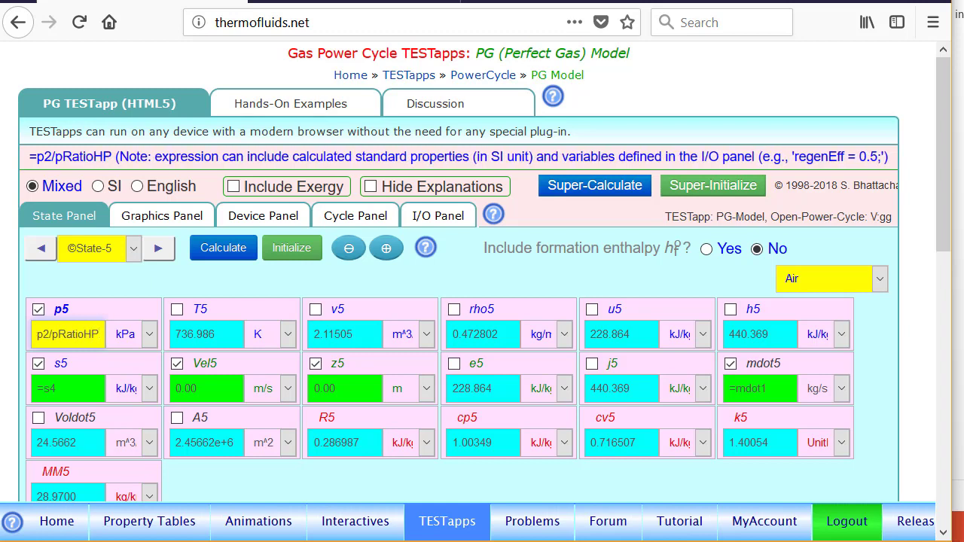
type("T")
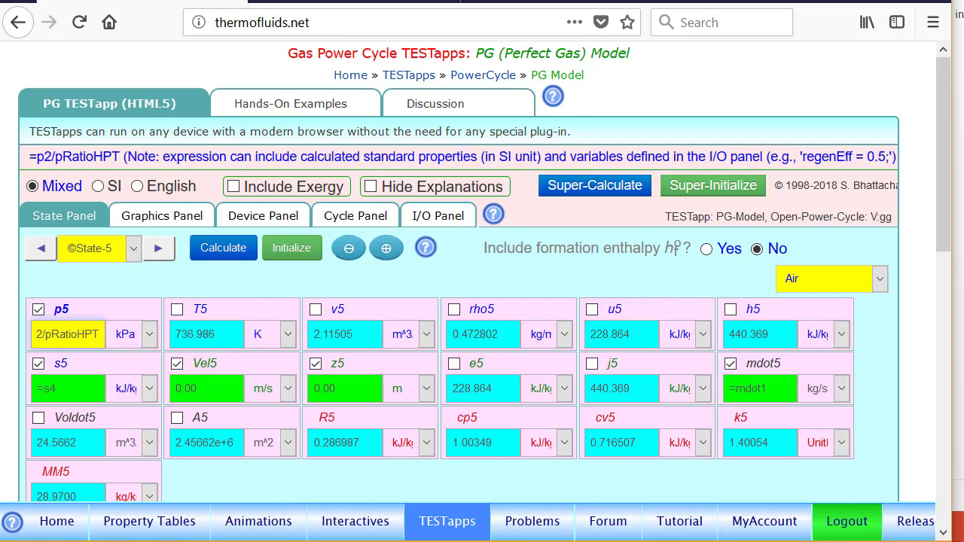
type("1")
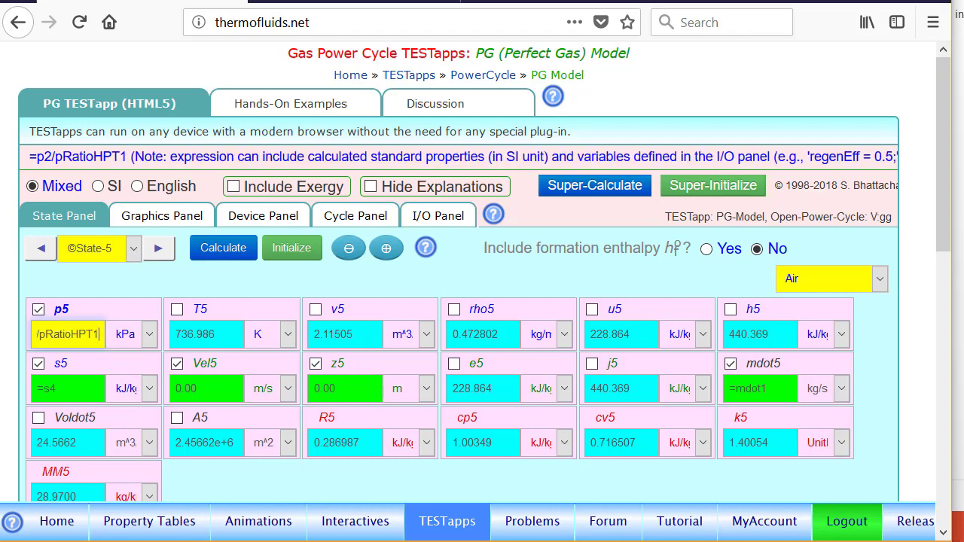
key("Return")
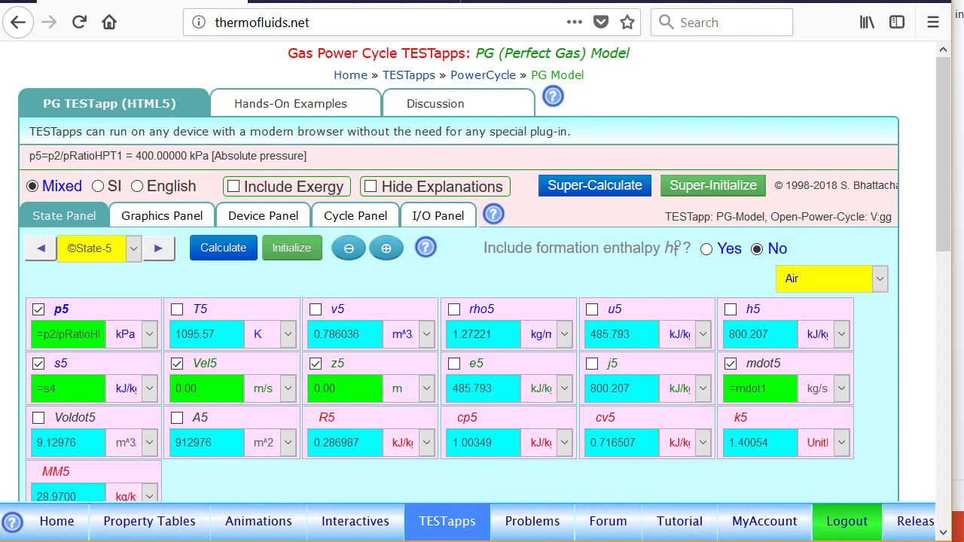
- Inspect the position of State 5 on the T-s diagram
left_click(162, 217)
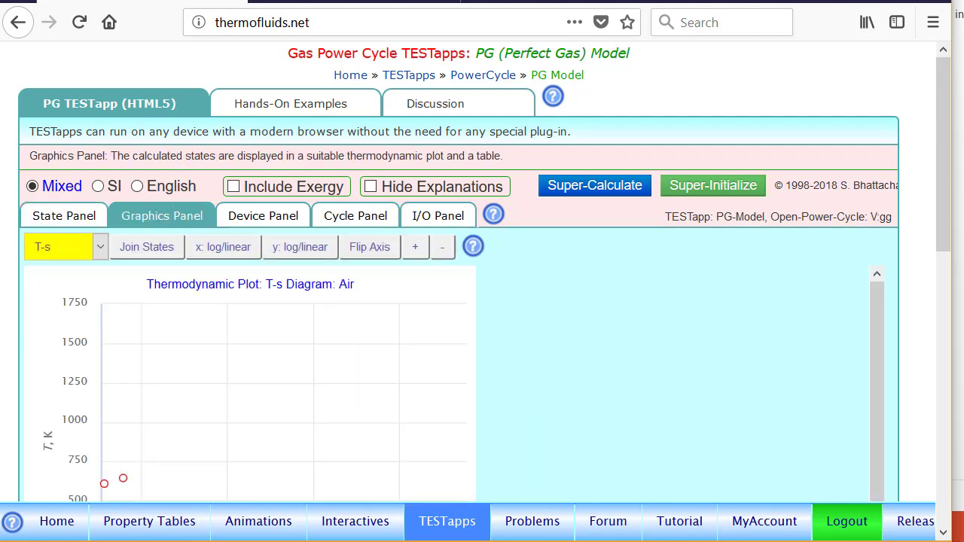
scroll(929, 237, "down", 2)
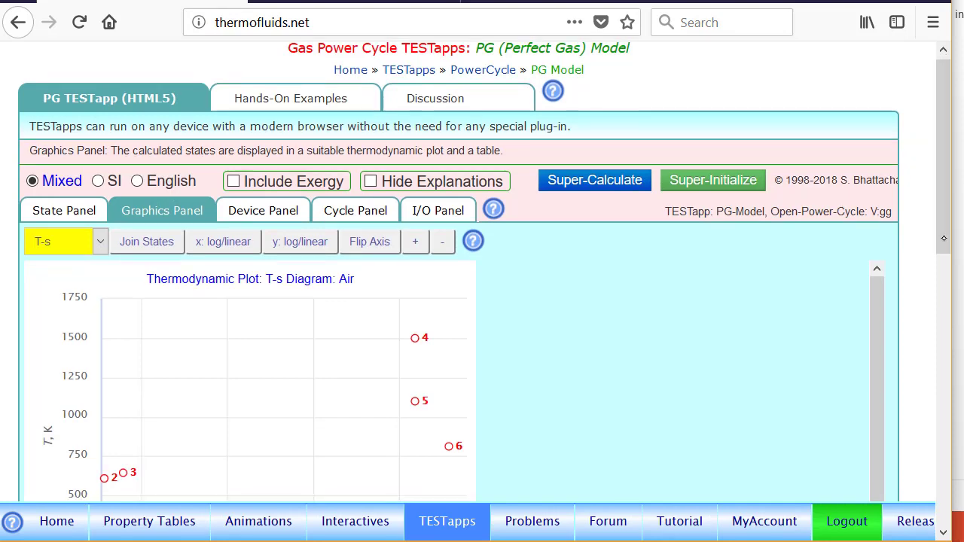
mouse_move(415, 332)
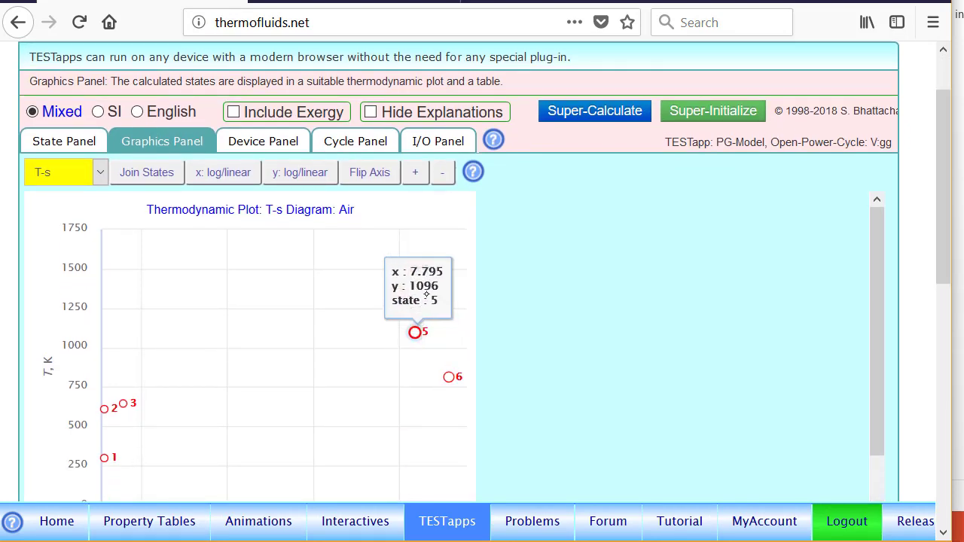
- Return to the state calculations and set the pressure p6 of State-6 to =p5
left_click(74, 145)
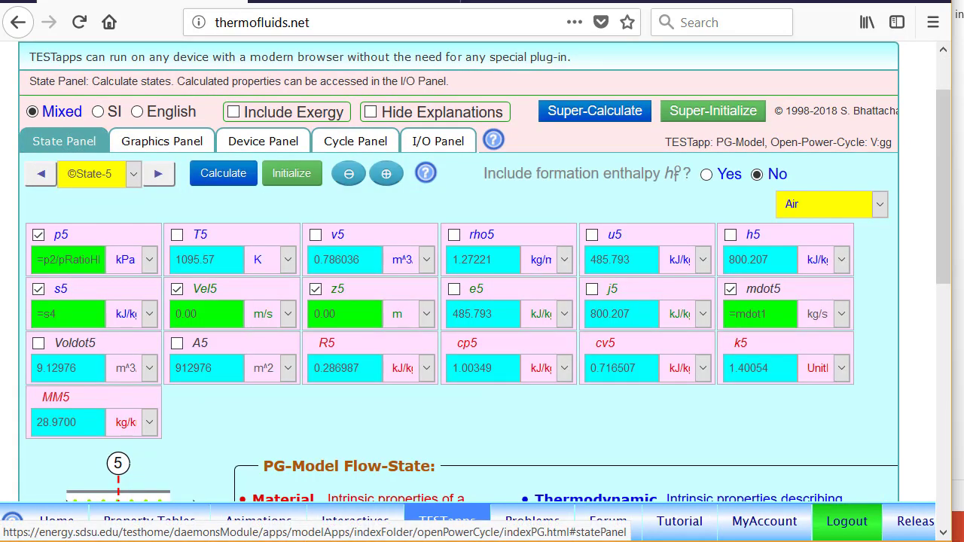
left_click(158, 174)
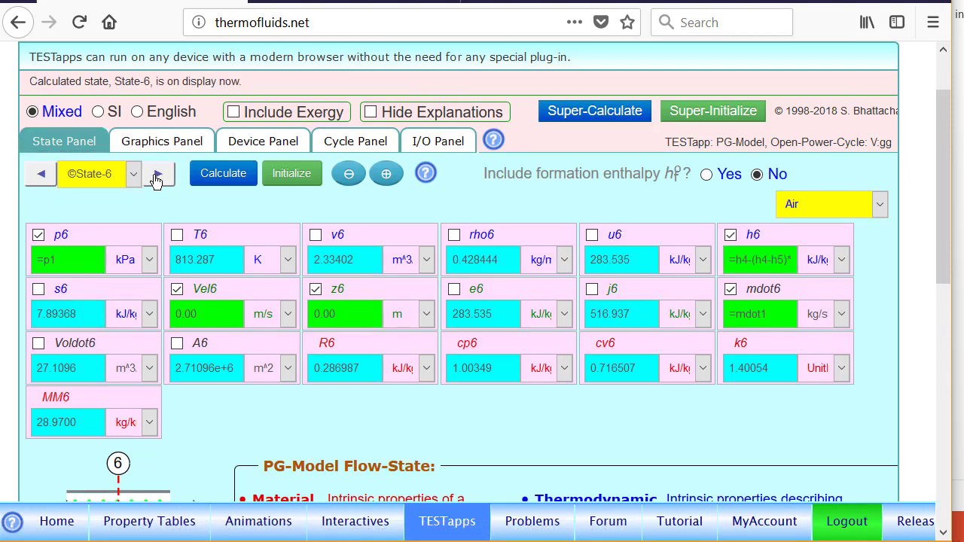
mouse_move(88, 245)
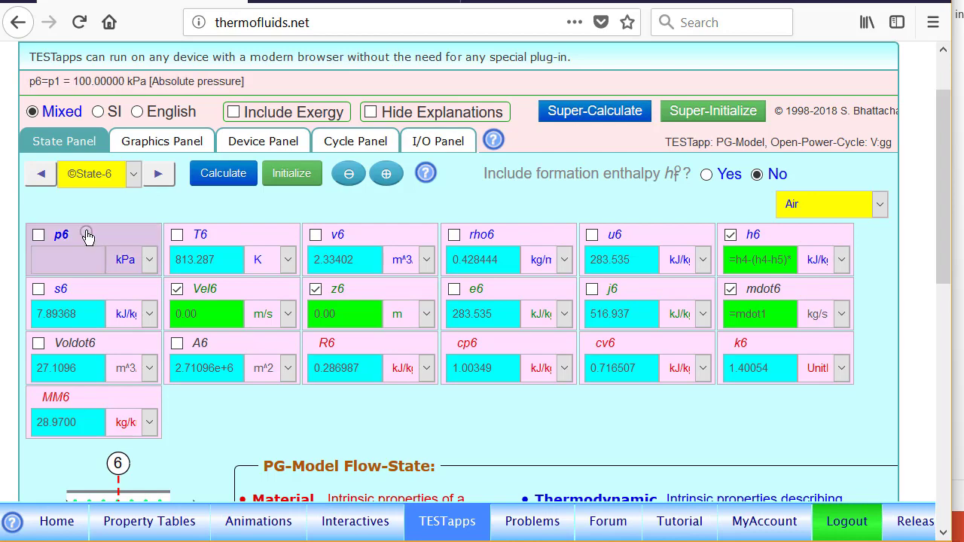
left_click(87, 239)
key("BackSpace")
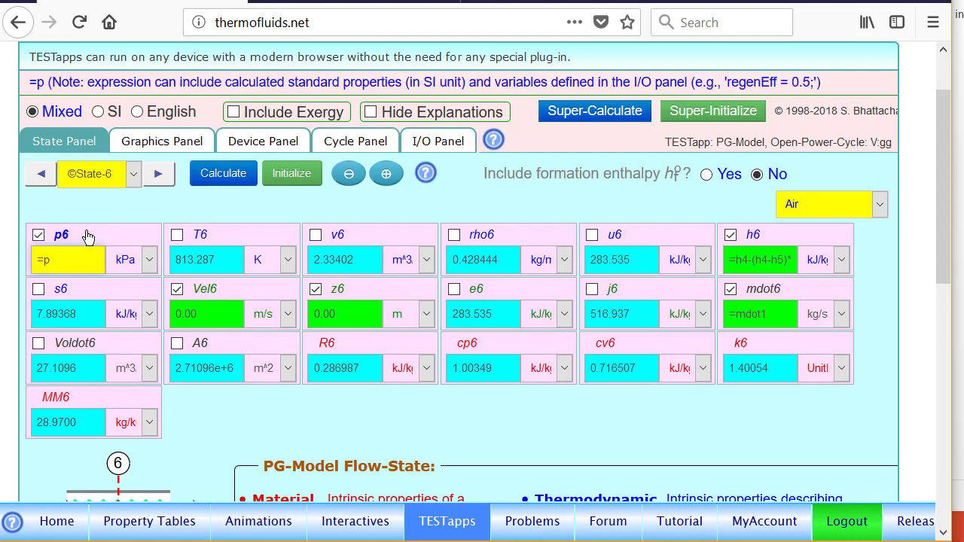
type("5")
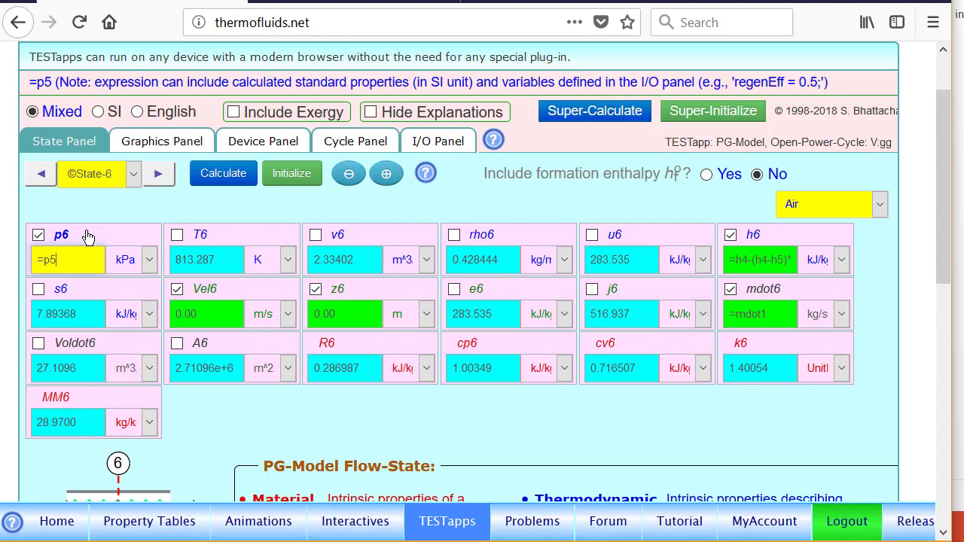
- Set the specific enthalpy h6 of State-6 to =h4-(h4-h5)*etaT1
left_click(779, 240)
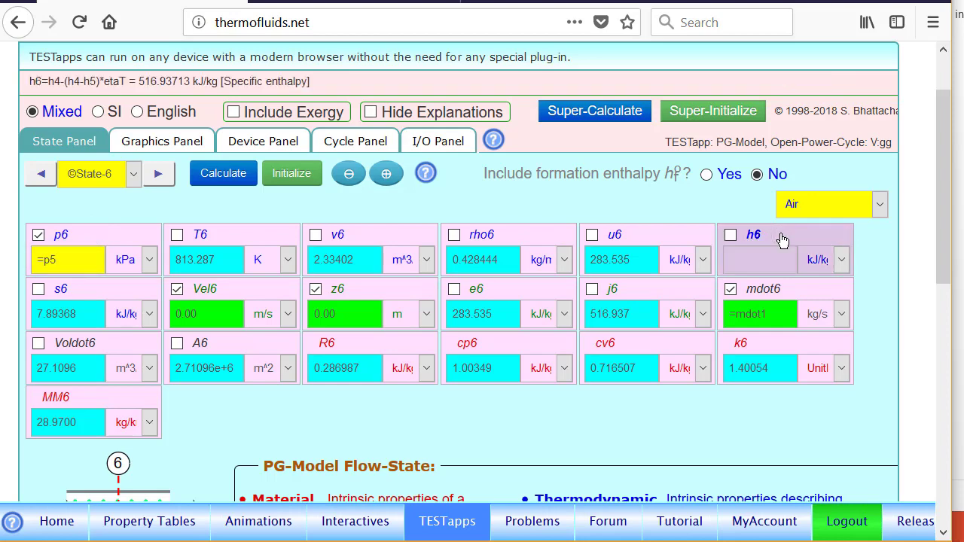
left_click(782, 240)
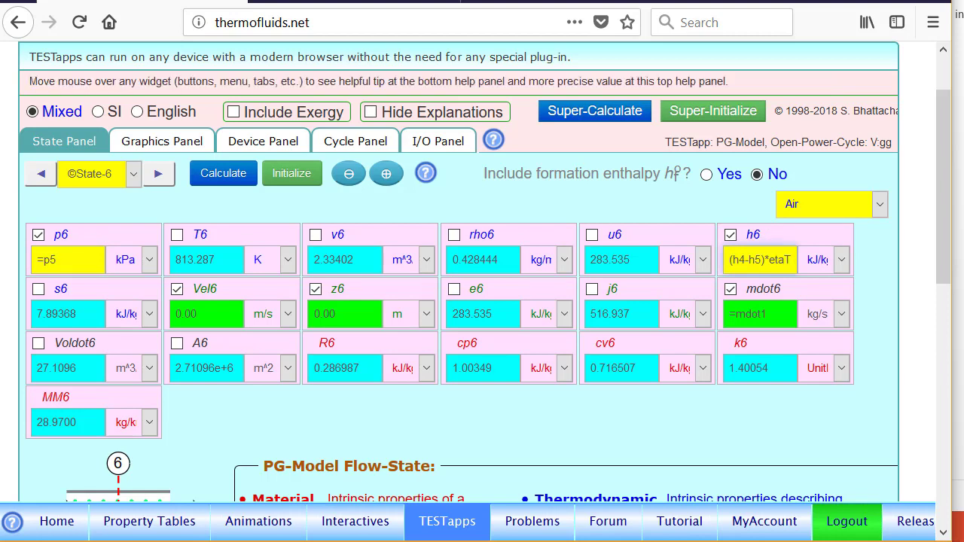
mouse_move(754, 262)
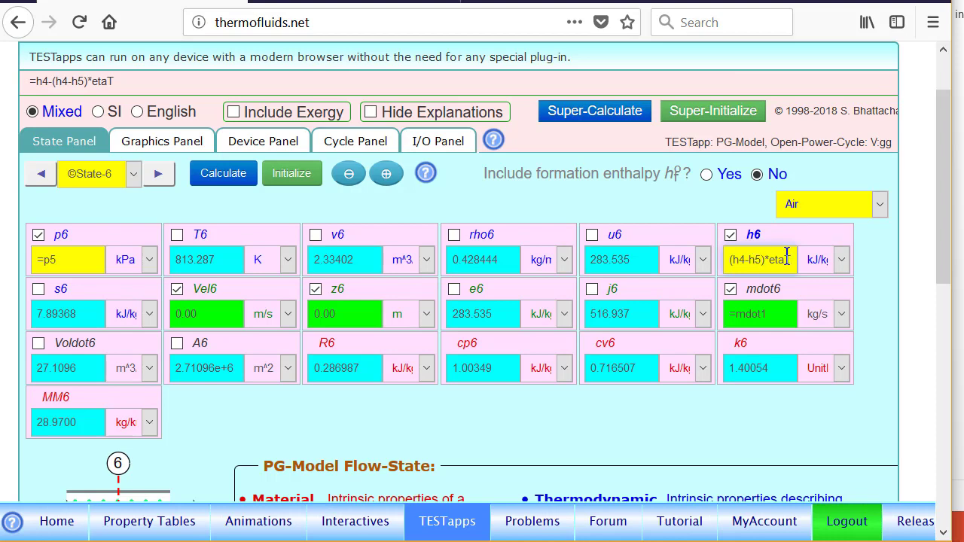
type("1")
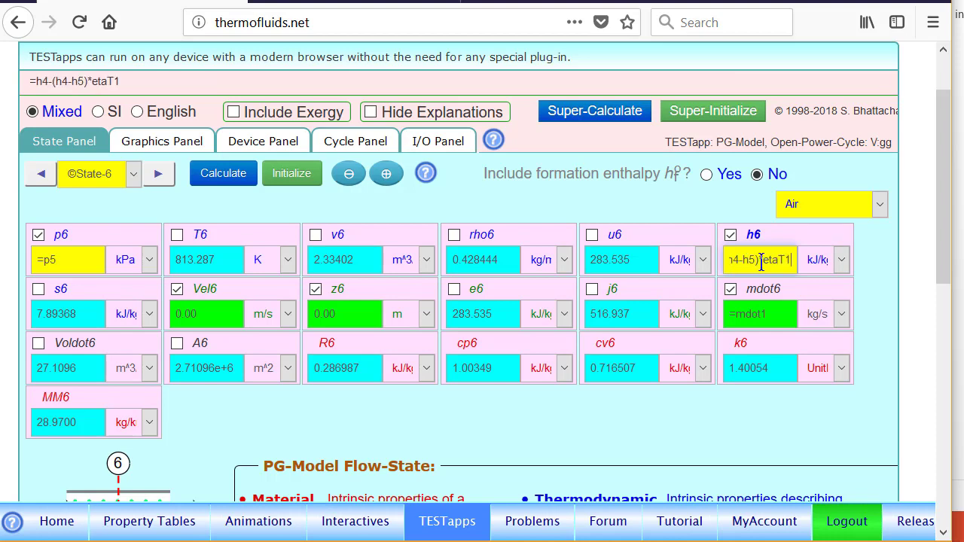
left_click(725, 259)
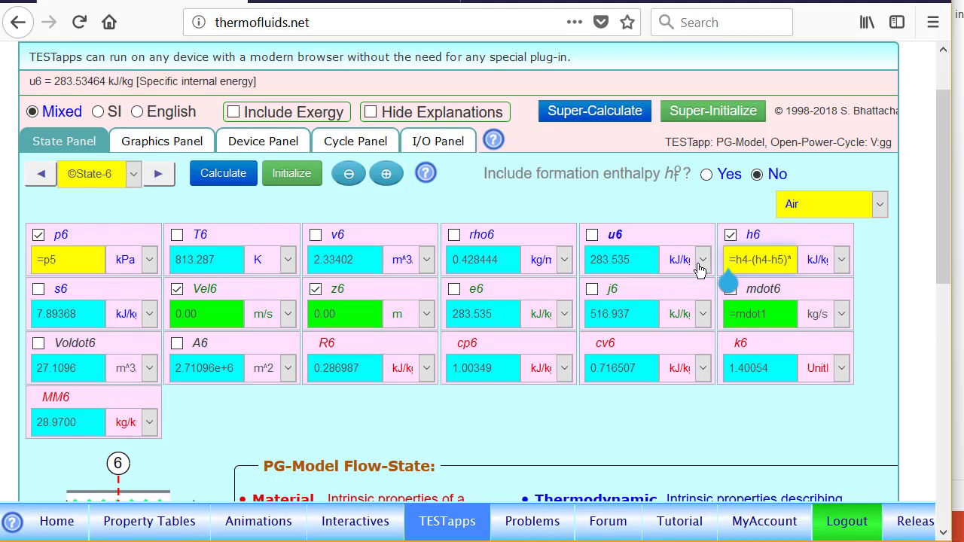
left_click(788, 259)
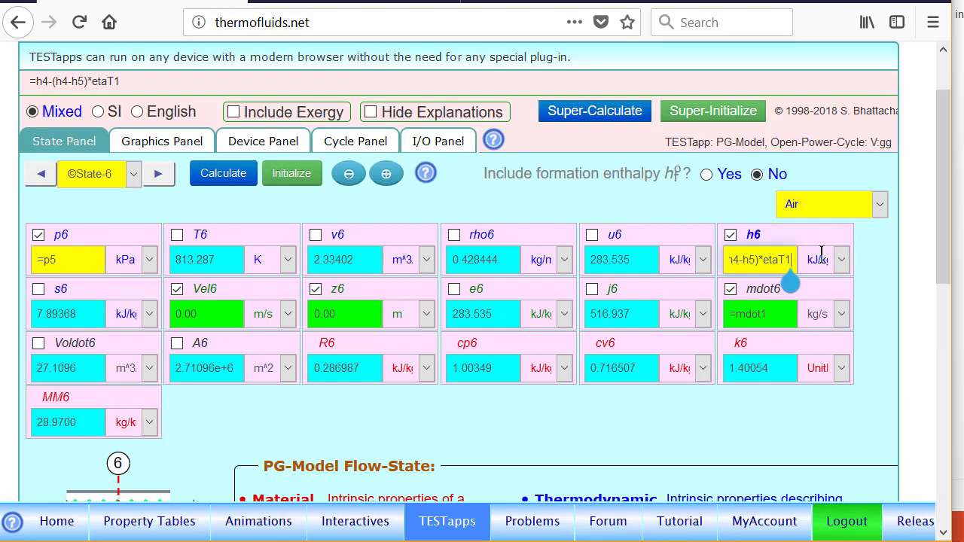
- Check the h6 formula on slide 6 of the PowerPoint presentation, return to the browser and calculate State-6
key("alt+Tab")
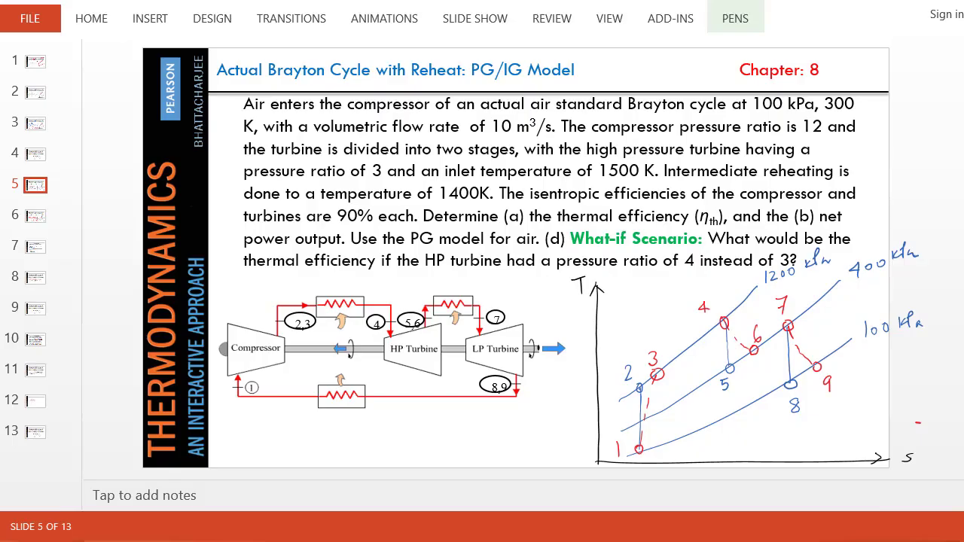
left_click(35, 215)
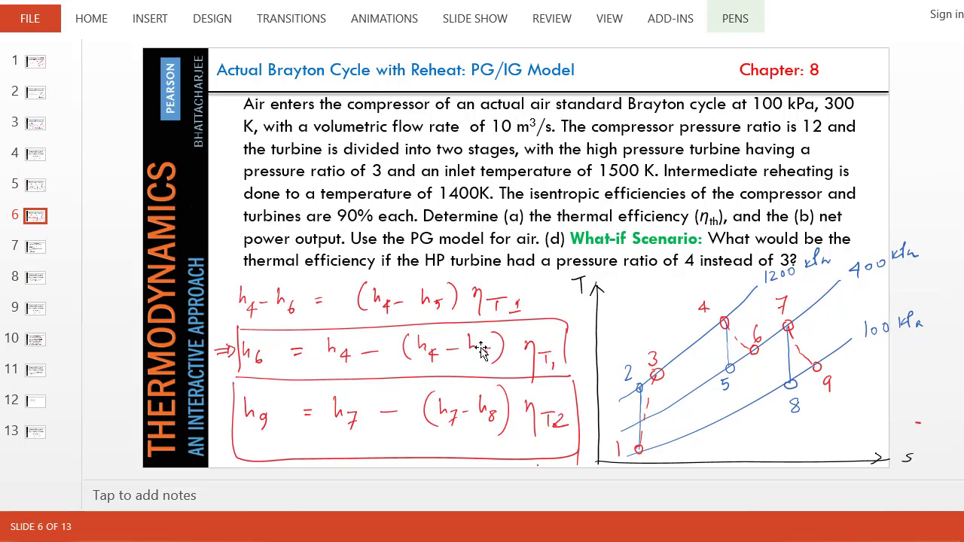
key("alt+Tab")
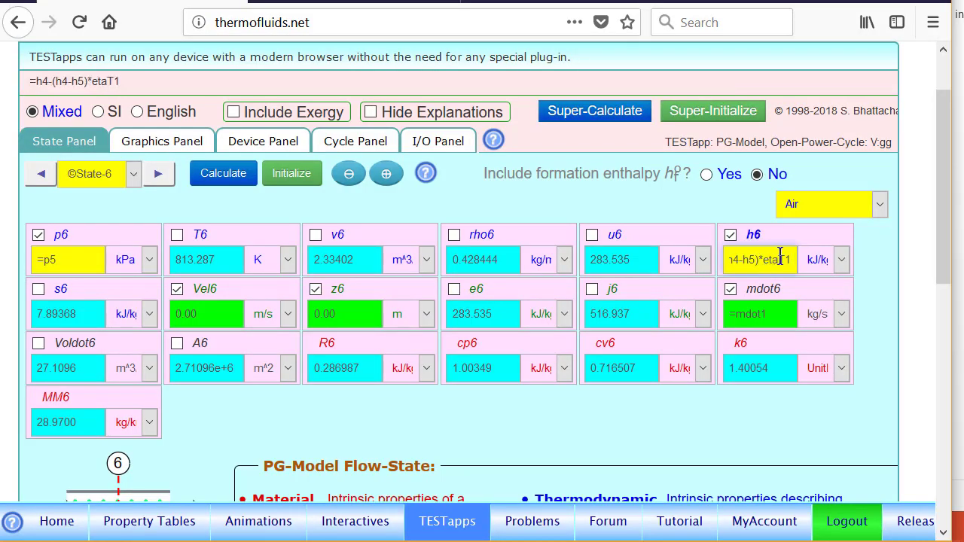
left_click(225, 174)
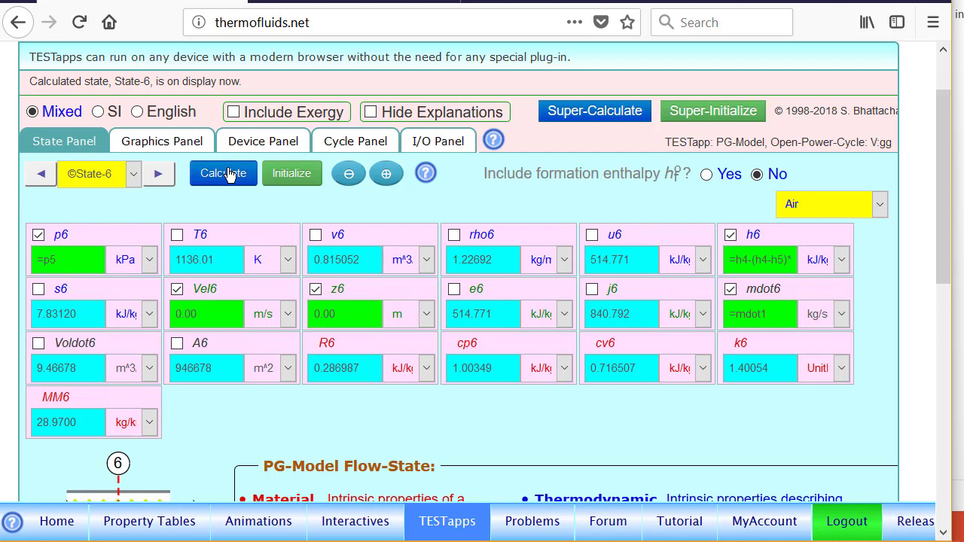
- Copy the inputs of State-6 into State-7 and remove the enthalpy h7 from its known inputs
left_click(159, 176)
left_click(43, 175)
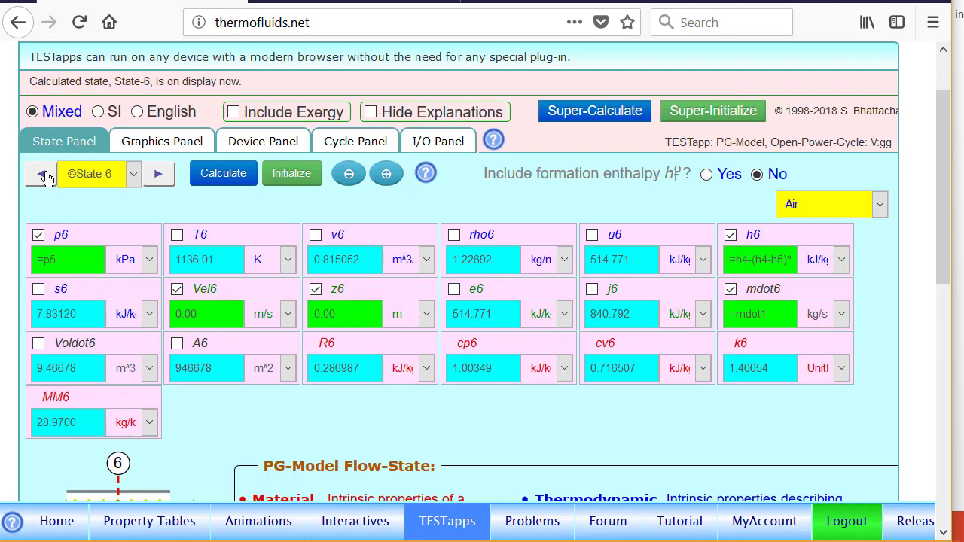
left_click(386, 176)
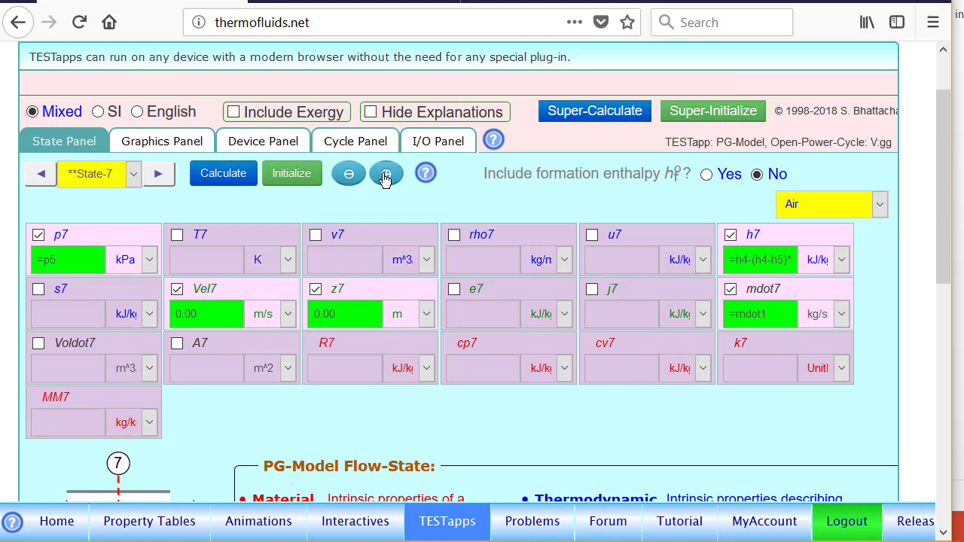
mouse_move(94, 246)
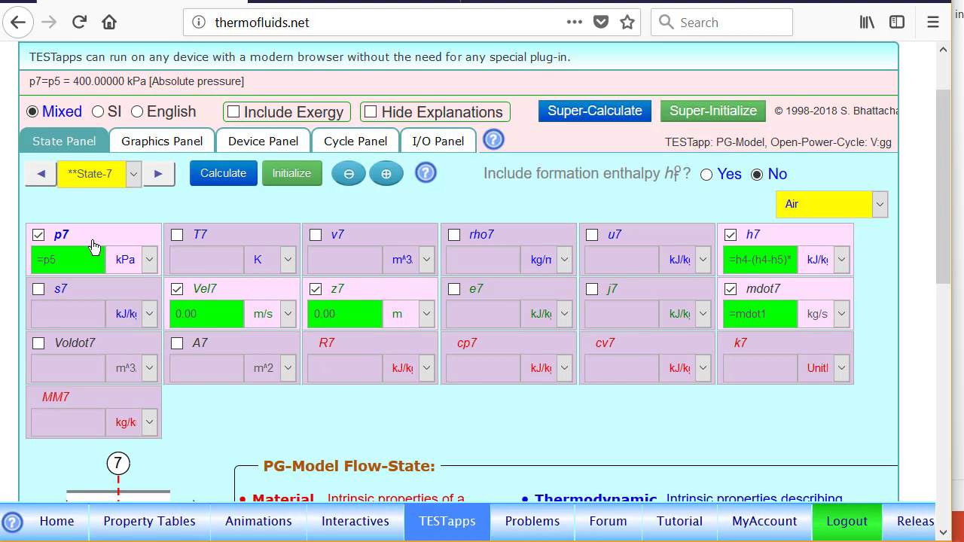
left_click(770, 240)
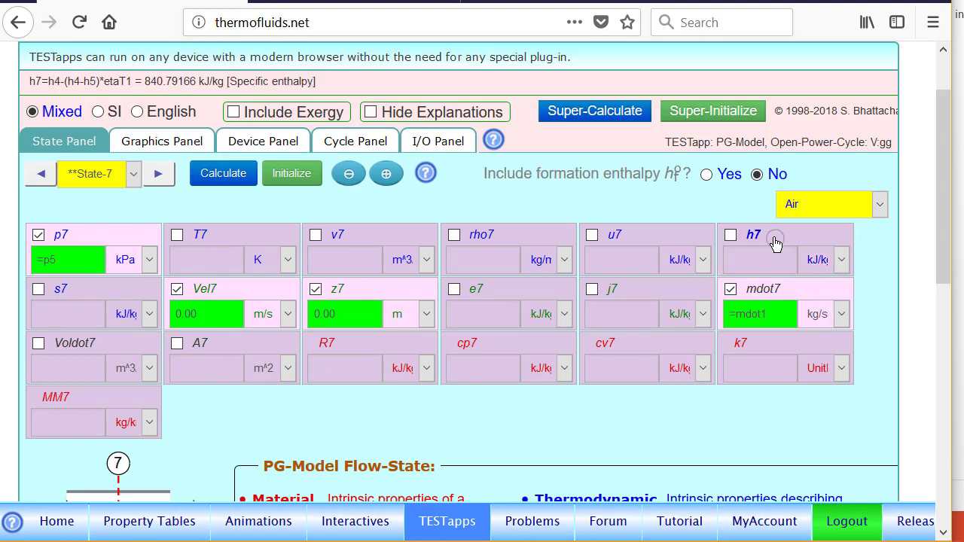
- Set the temperature T7 of State-7 to =Treheat and calculate the state
left_click(228, 235)
key("BackSpace")
key("BackSpace")
key("BackSpace")
key("BackSpace")
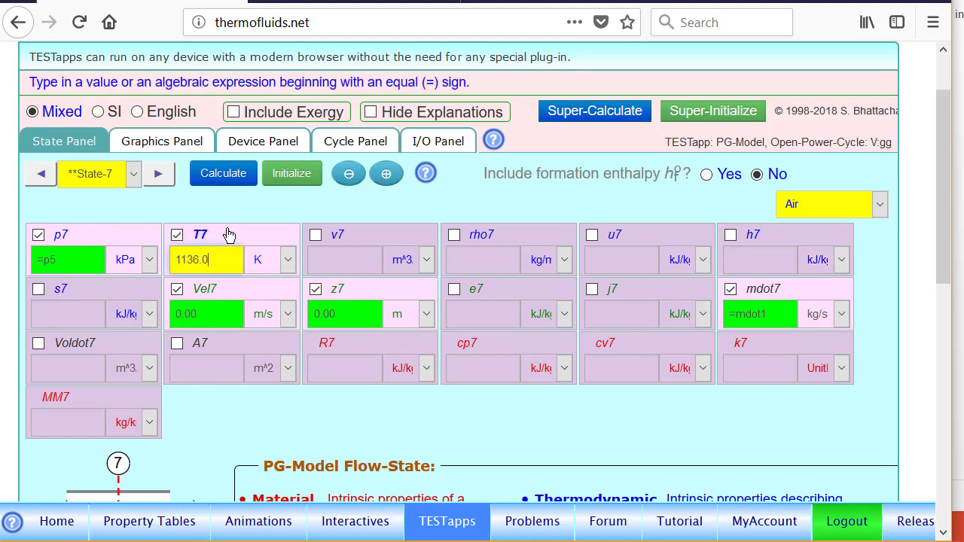
key("BackSpace")
key("BackSpace")
key("BackSpace")
type("=")
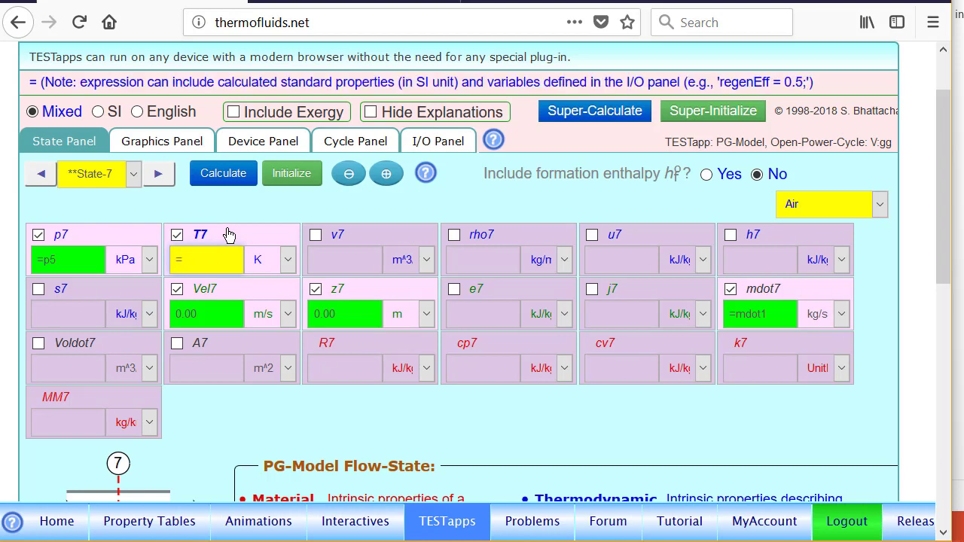
type("Tre")
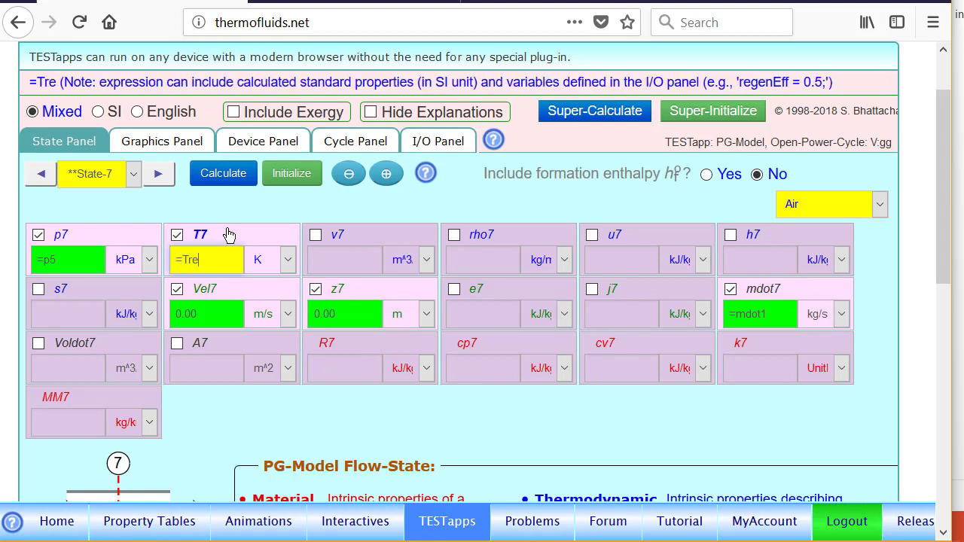
type("heat")
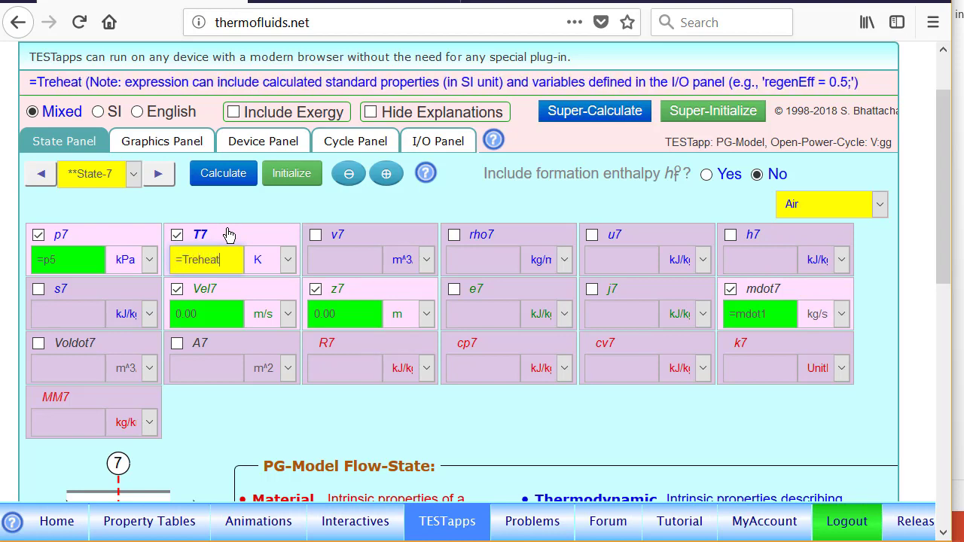
key("Return")
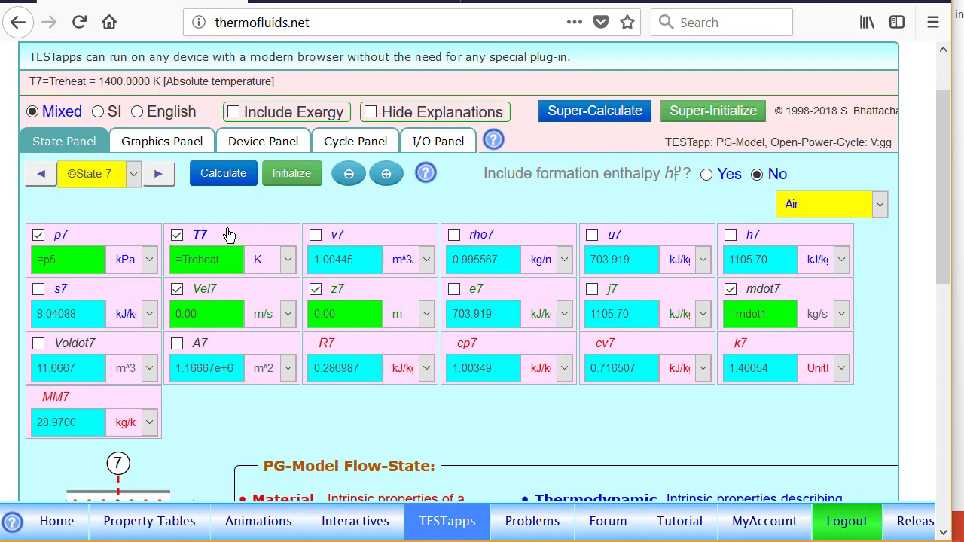
- Display State-8 and set its pressure p8 to =p1 and its entropy s8 to =s7
left_click(156, 173)
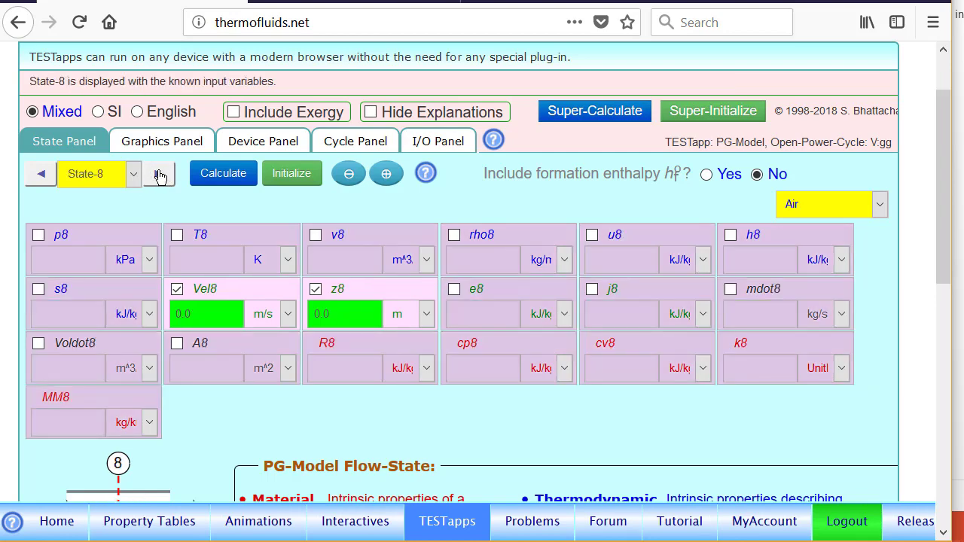
left_click(87, 240)
type("=p")
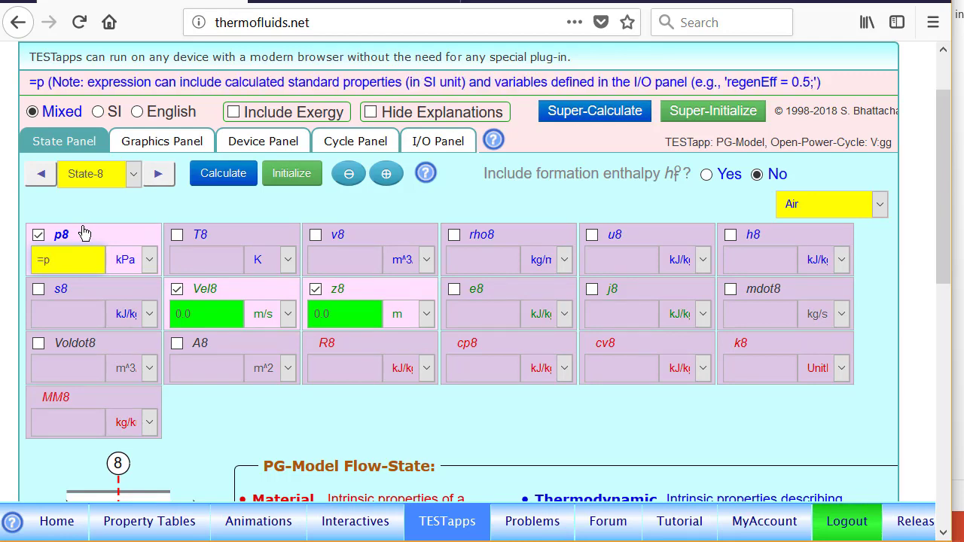
type("1")
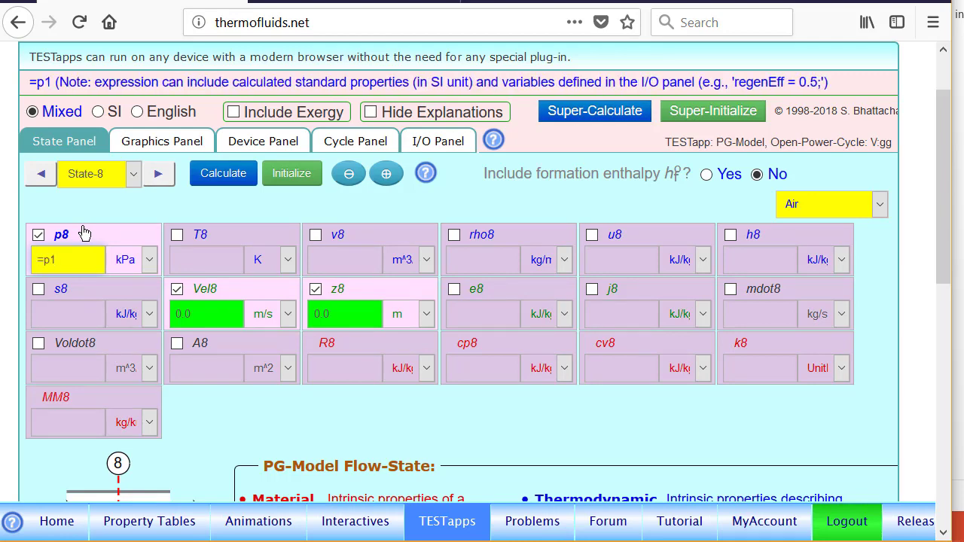
left_click(83, 287)
type("0")
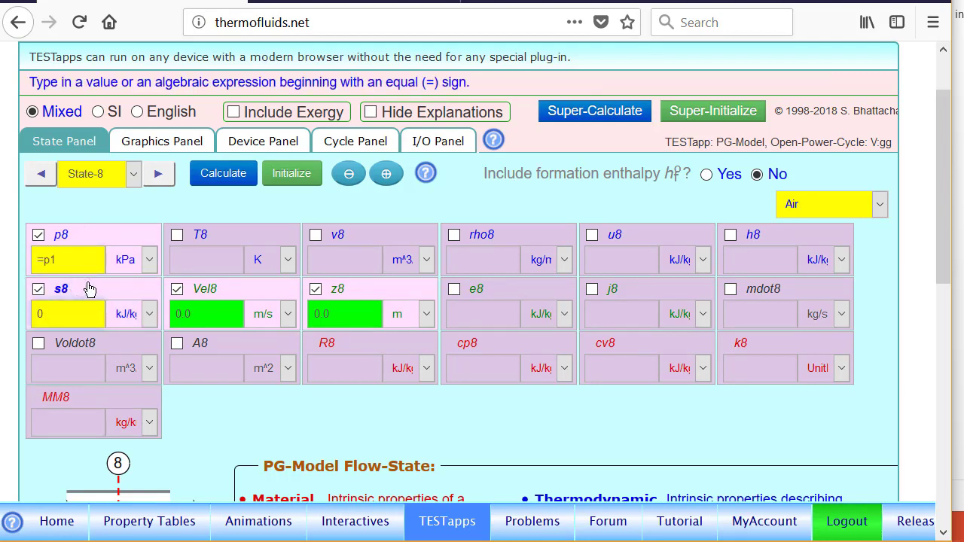
key("BackSpace")
type("=s7")
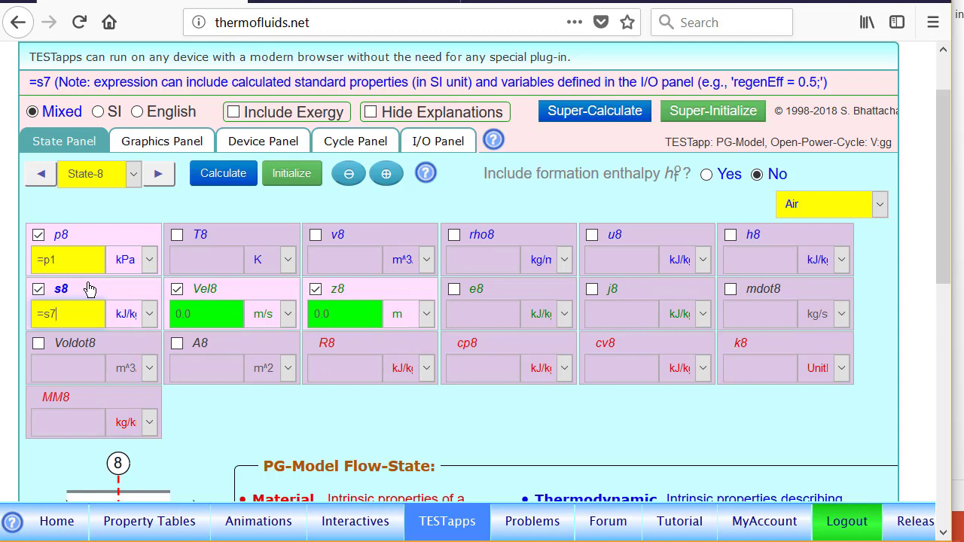
- Set the mass flow rate mdot8 of State-8 to =mdot1 and calculate the state
left_click(773, 290)
key("BackSpace")
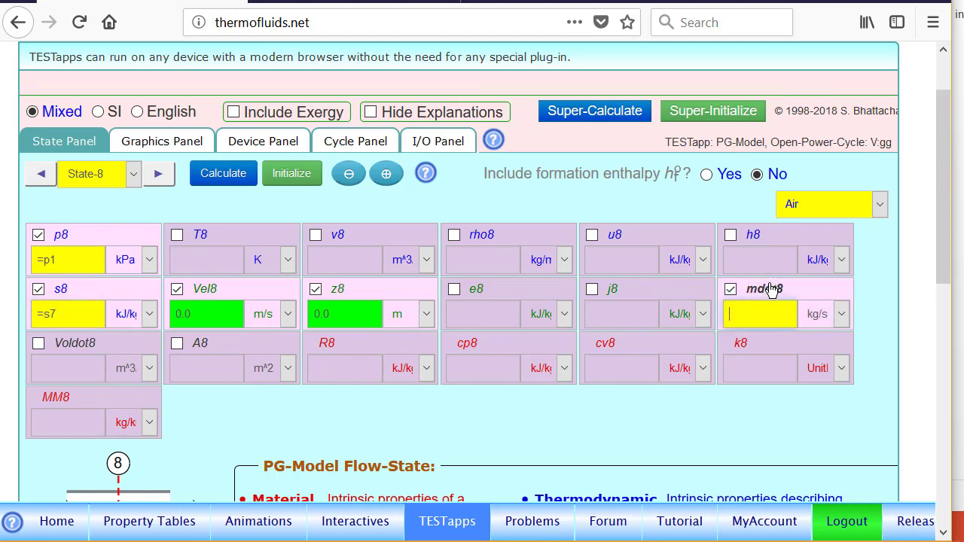
type("=mdo")
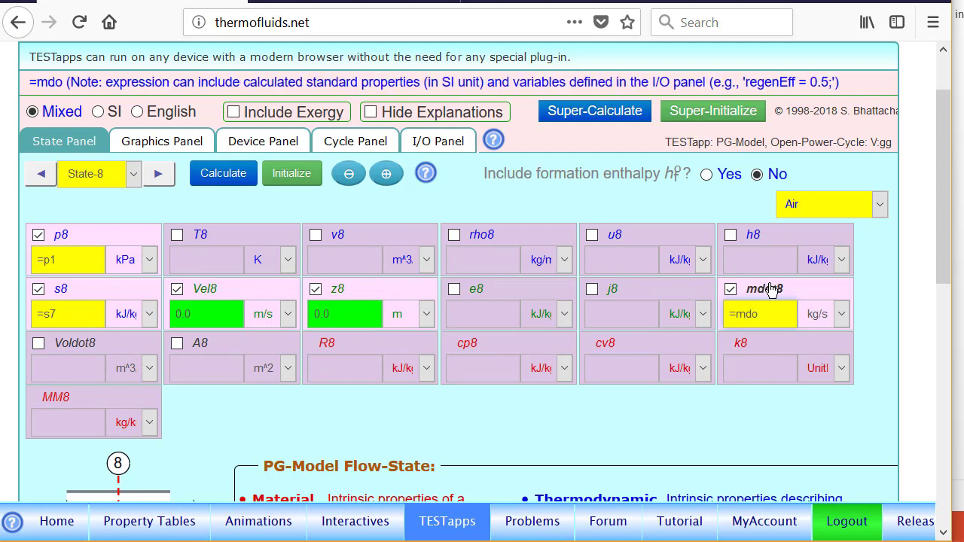
type("t1")
key("Return")
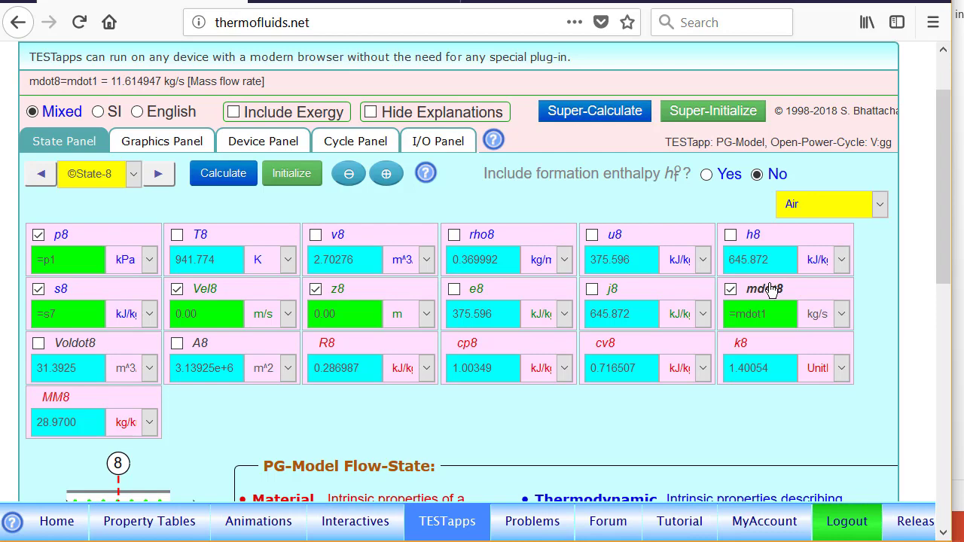
- Define State-9 with pressure p9 =p1, mass flow rate mdot9 =mdot1 and enthalpy h9 =h7-(h7-h8)*etaT2, and calculate it
key("F10")
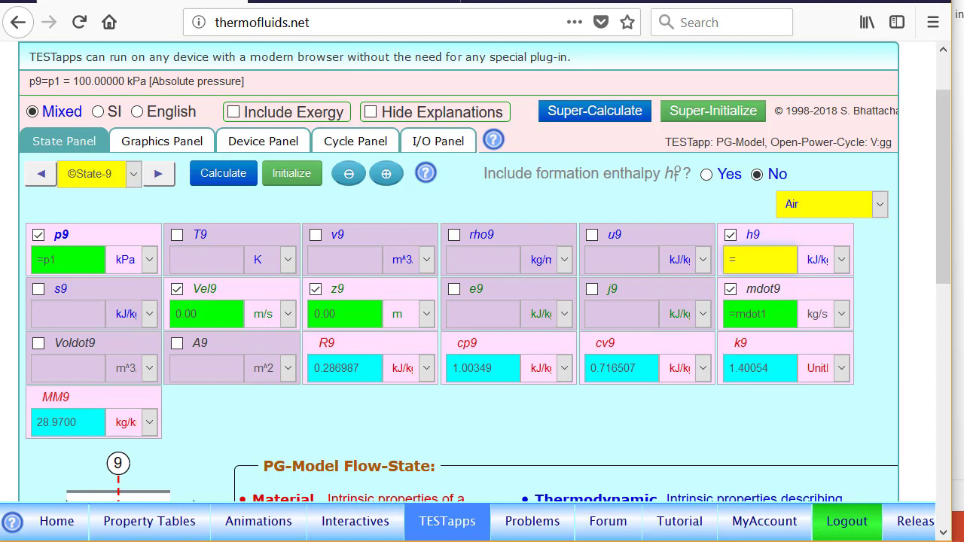
type("h7-(")
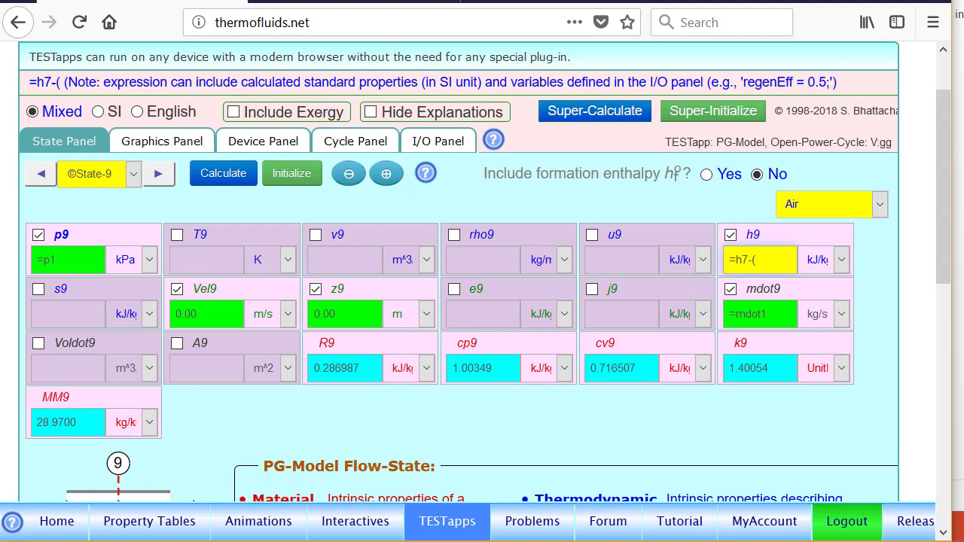
type("h7-h")
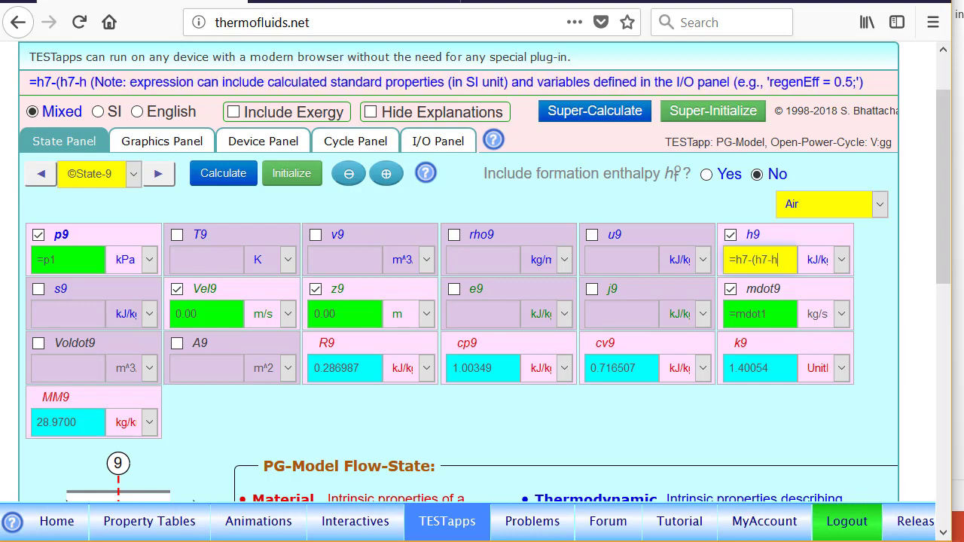
type("8)")
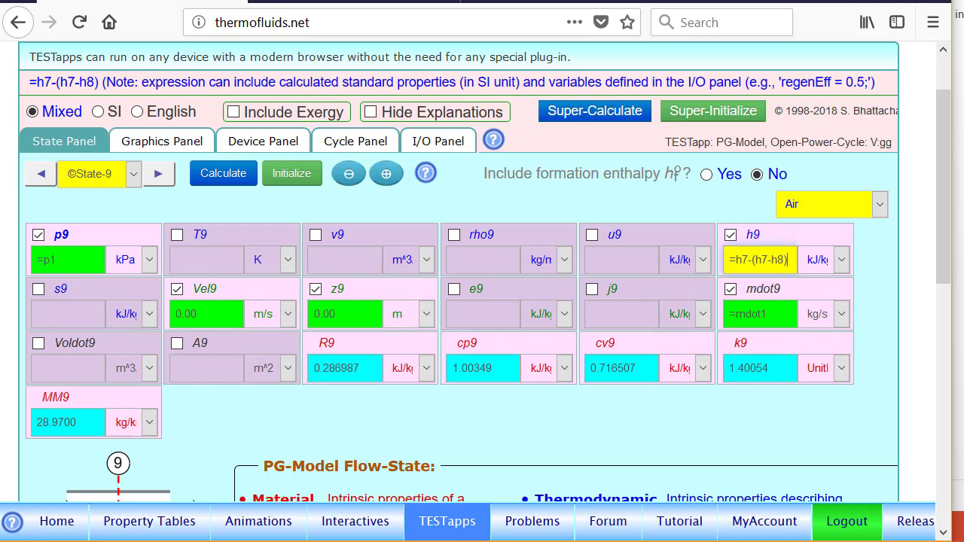
type("*")
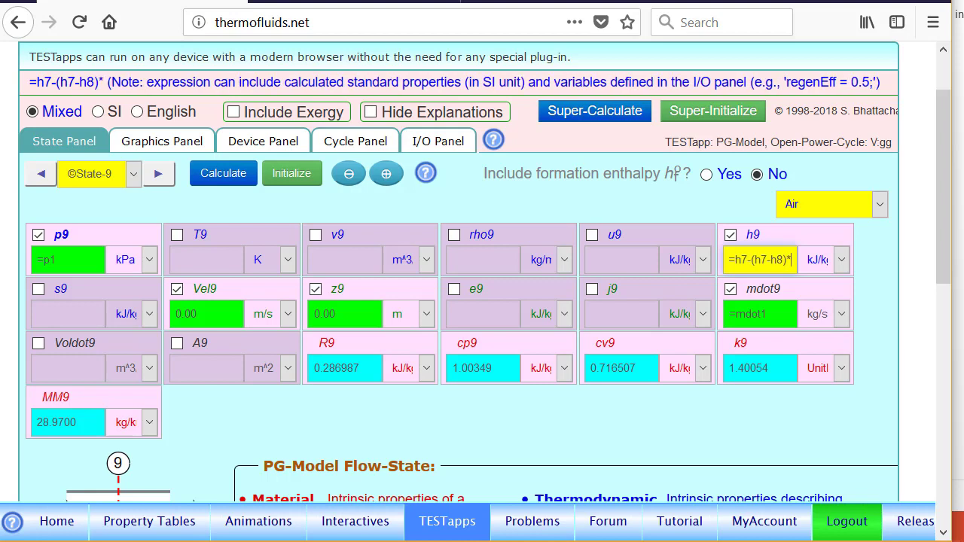
type("eta")
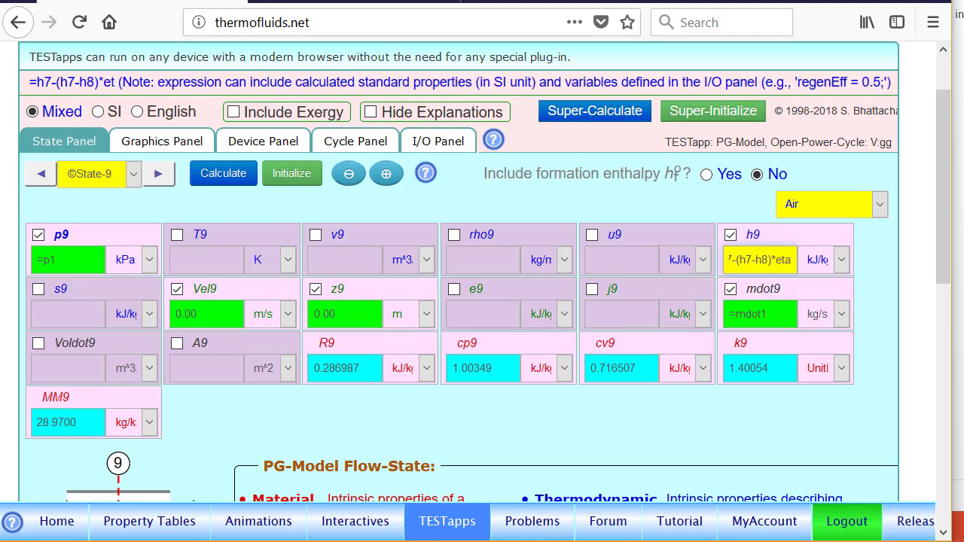
type("T2")
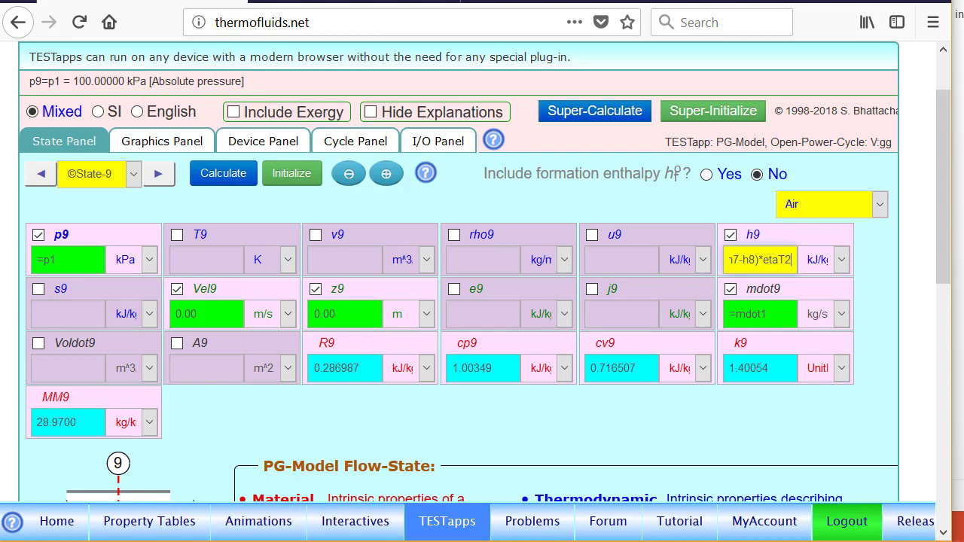
key("Return")
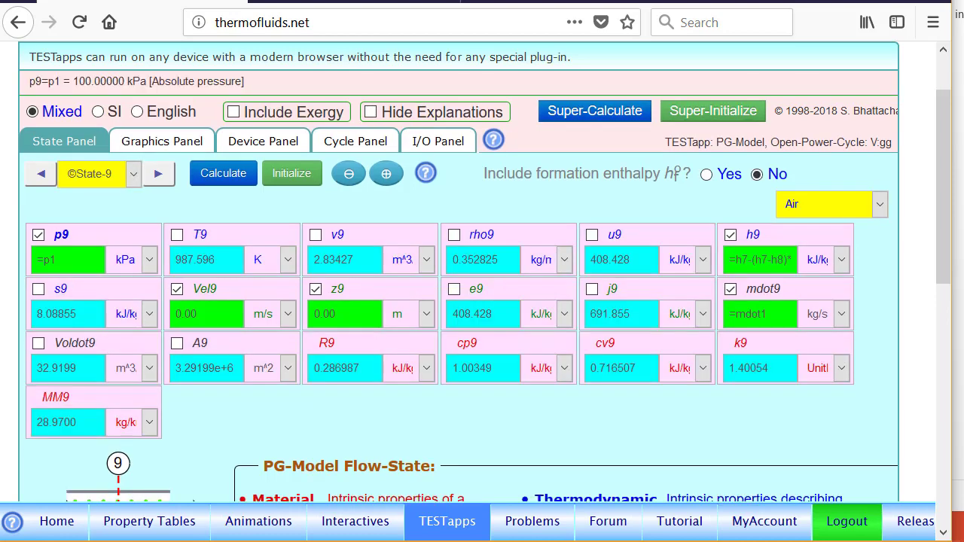
- Inspect the calculated states on the T-s diagram and recalculate Device-3 between State-4 and State-6
left_click(171, 144)
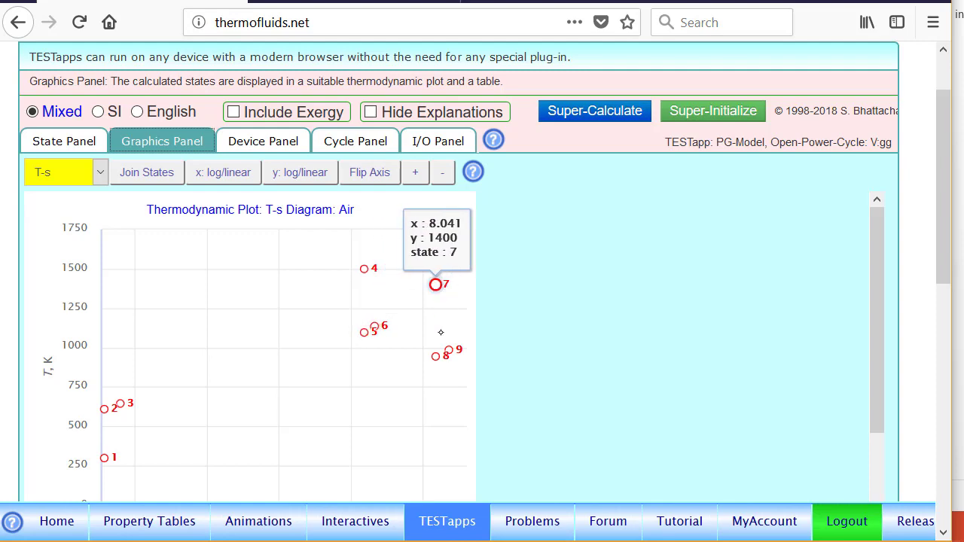
mouse_move(435, 357)
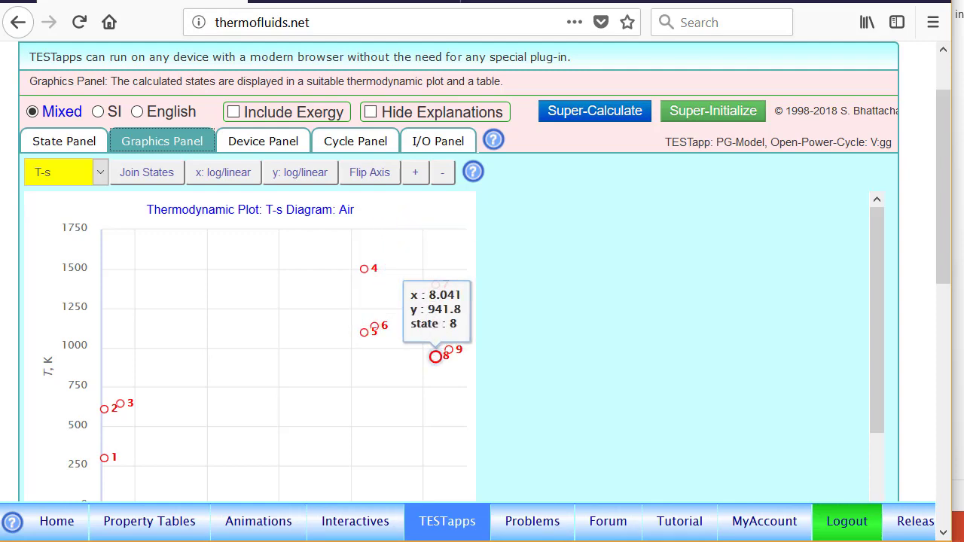
left_click(263, 143)
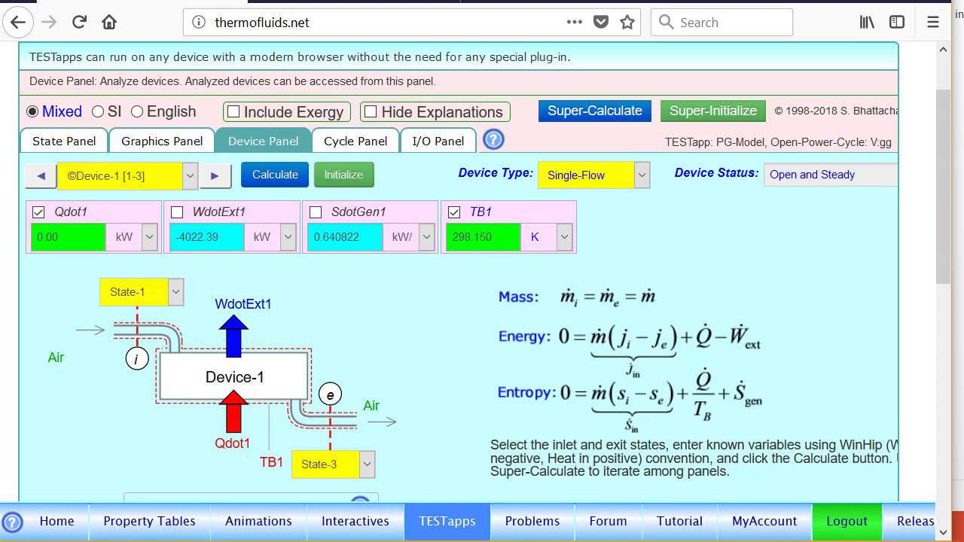
left_click(226, 176)
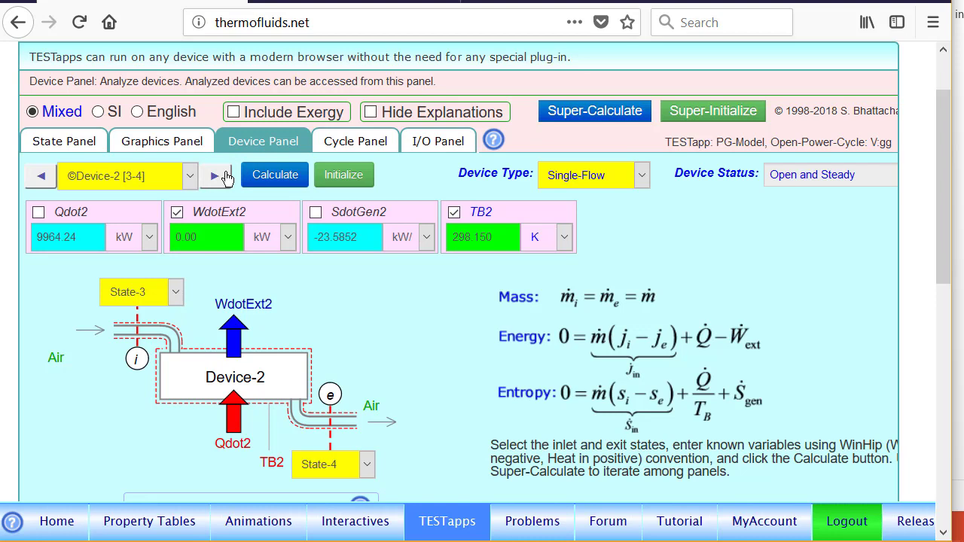
left_click(224, 177)
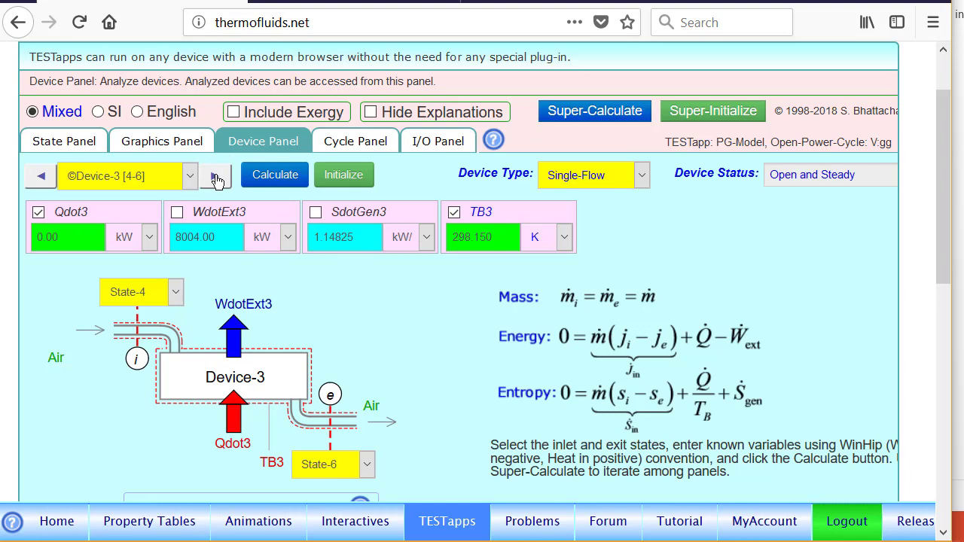
left_click(275, 185)
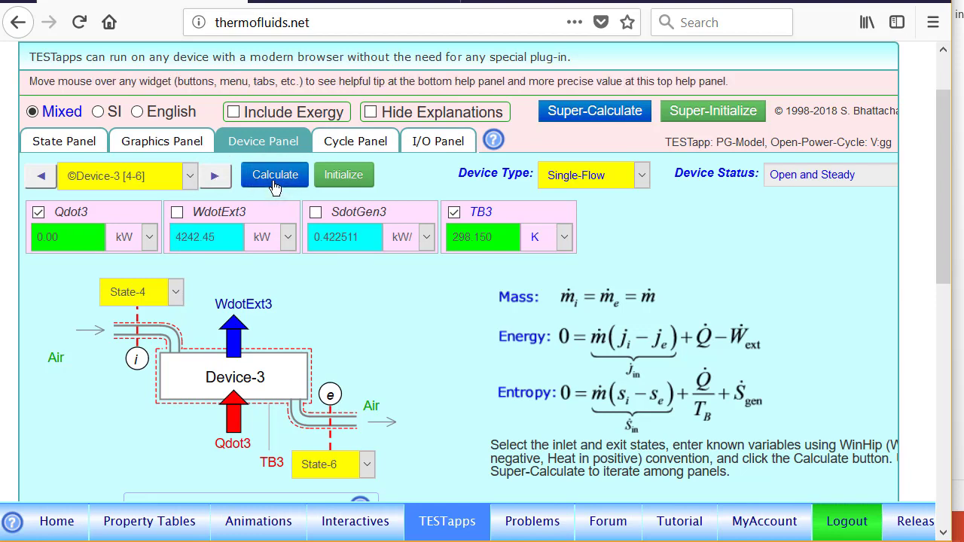
- Return to Device-1 between State-1 and State-3 and recalculate it
left_click(42, 183)
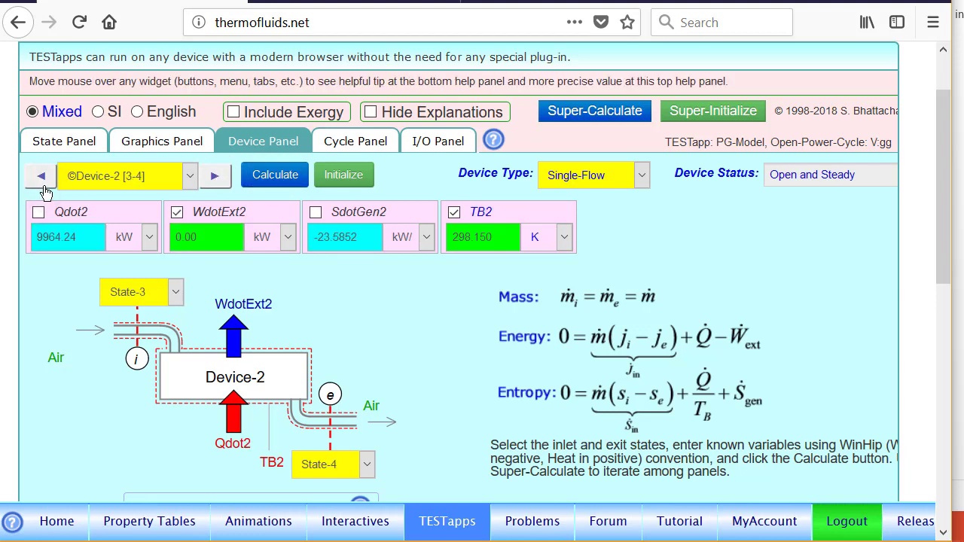
left_click(42, 183)
left_click(277, 190)
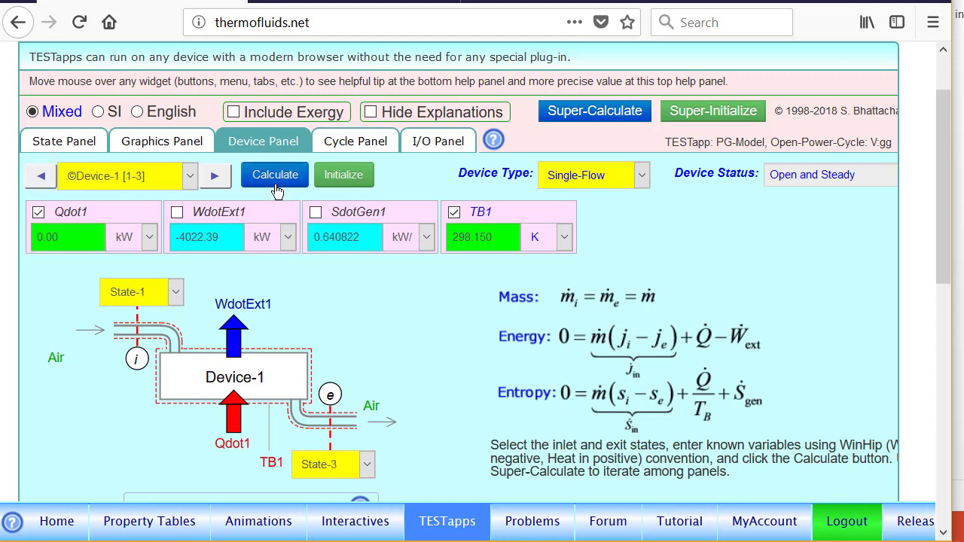
- Change the exit state of Device-4 to State-7 and calculate the device
left_click(215, 181)
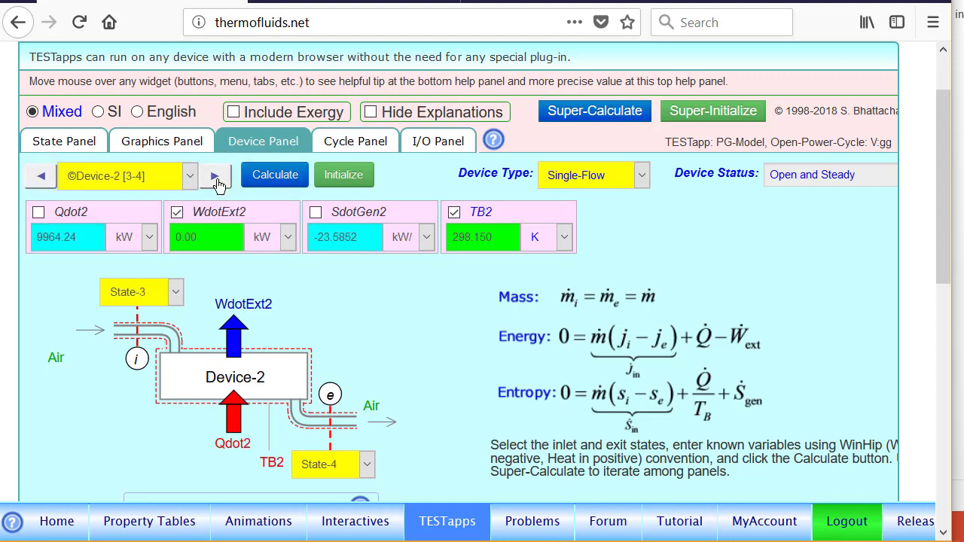
left_click(216, 181)
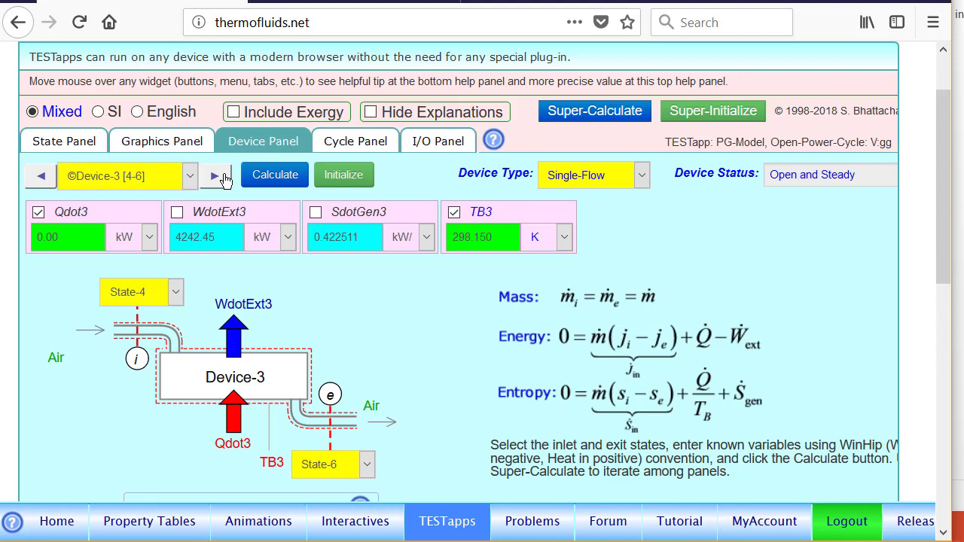
left_click(217, 180)
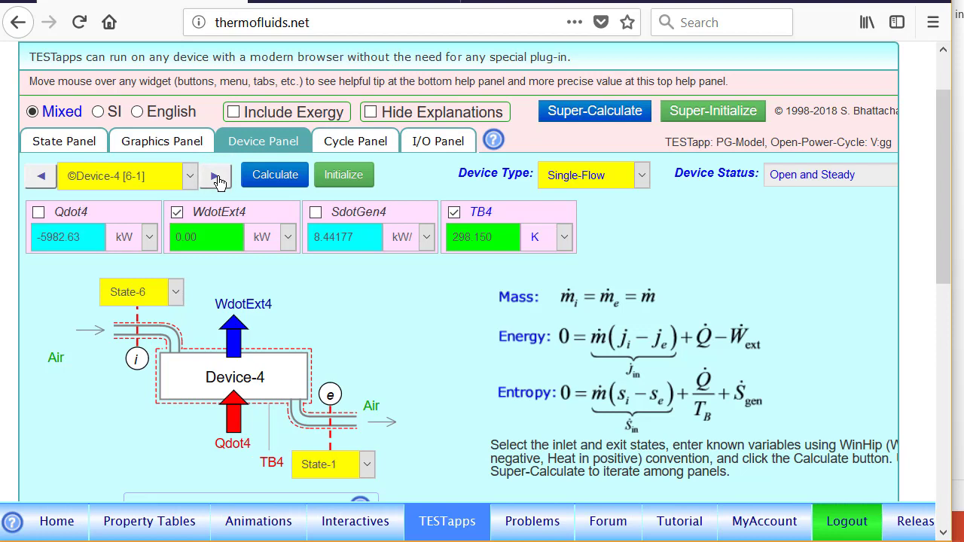
left_click(357, 467)
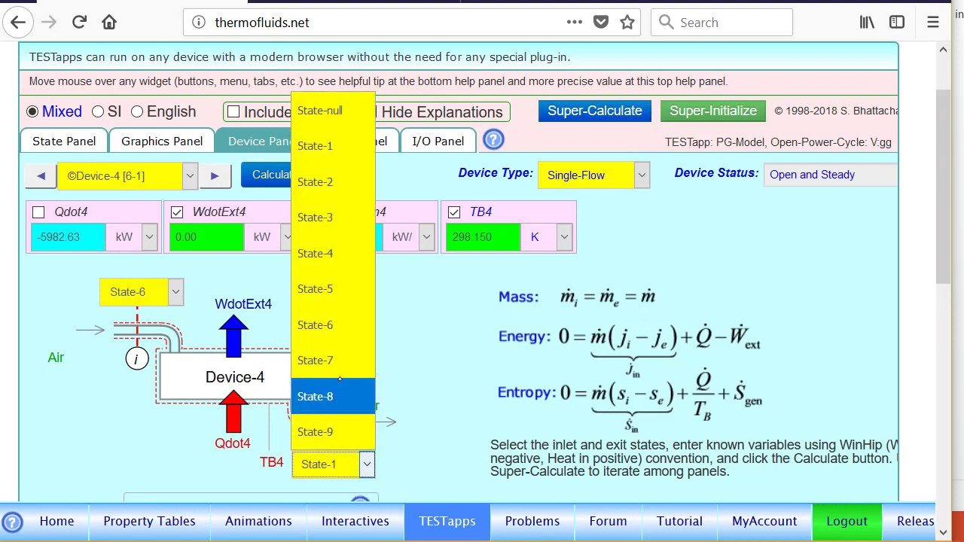
left_click(337, 355)
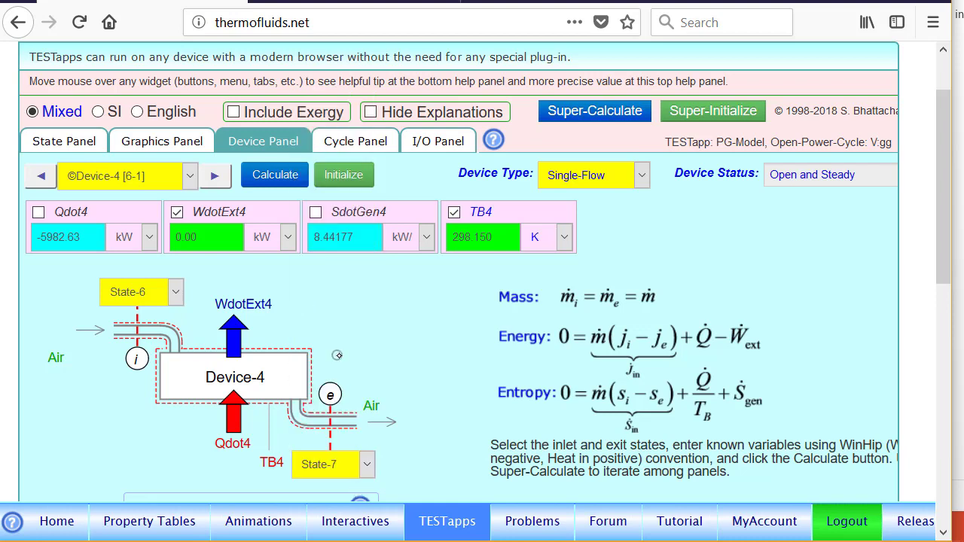
left_click(273, 174)
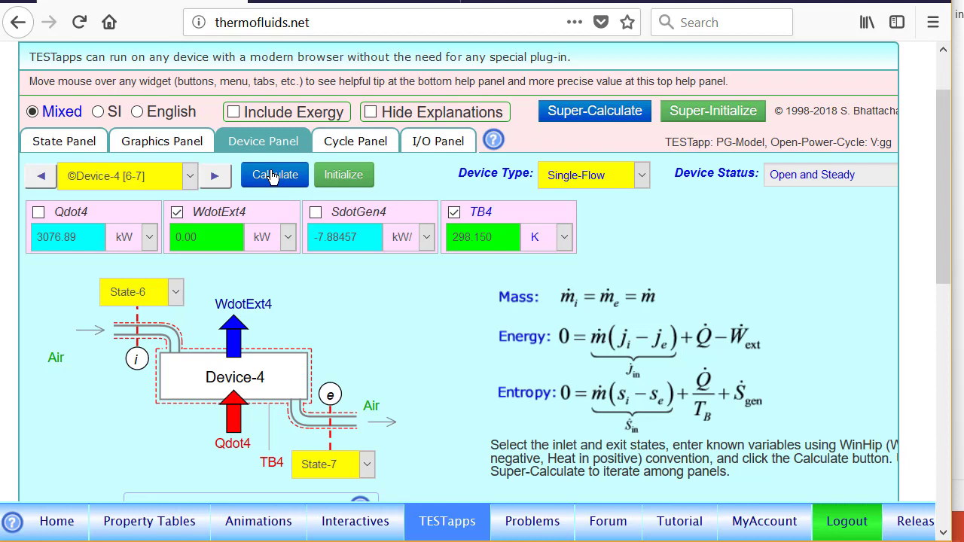
- Display Device-5 and assign State-7 as its inlet state
left_click(213, 175)
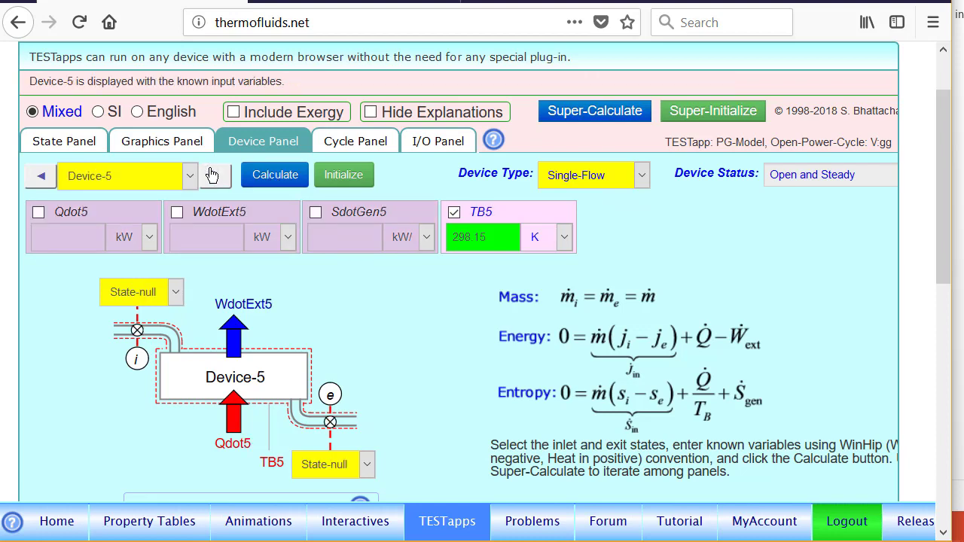
left_click(160, 292)
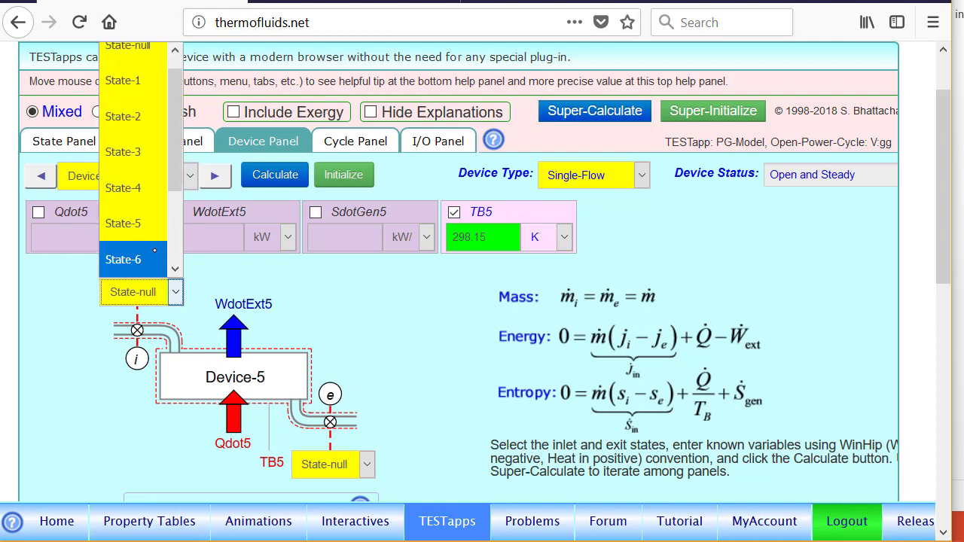
left_click(173, 236)
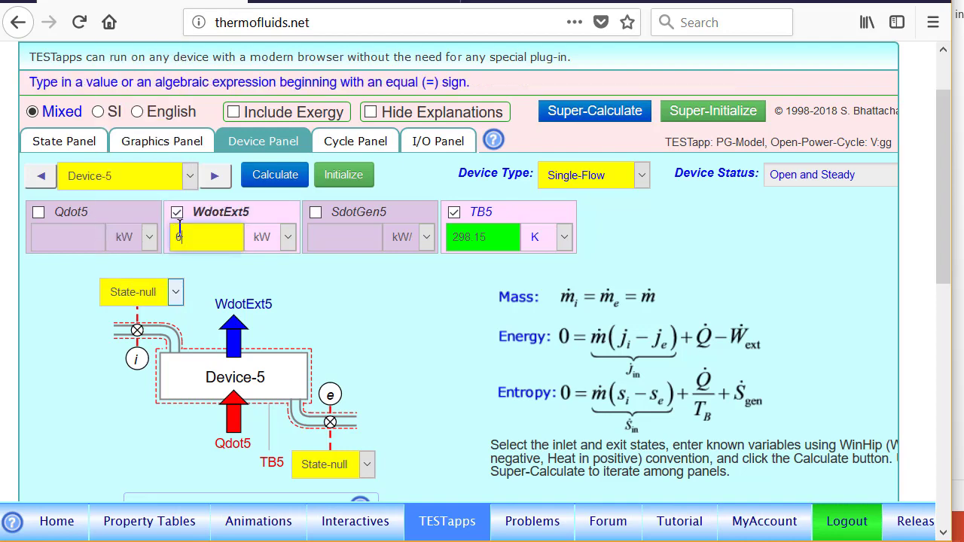
left_click(162, 295)
scroll(172, 260, "down", 1)
left_click(174, 294)
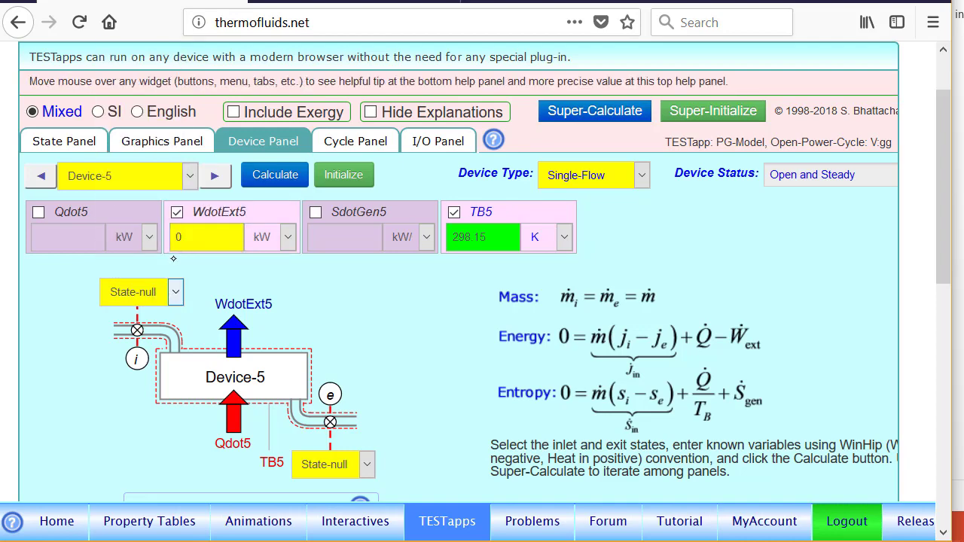
left_click(174, 294)
scroll(143, 188, "down", 2)
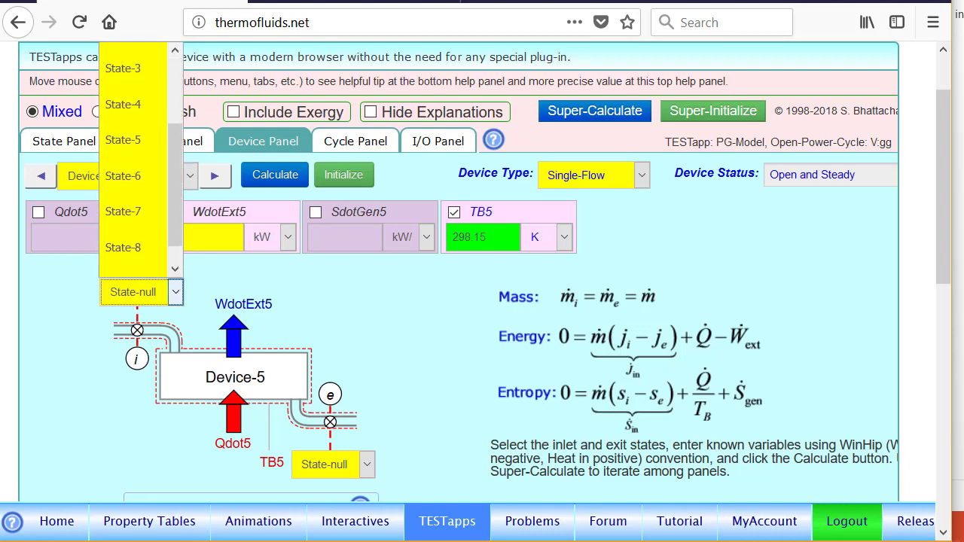
left_click(135, 212)
- Assign State-9 as the exit state of Device-5
left_click(367, 465)
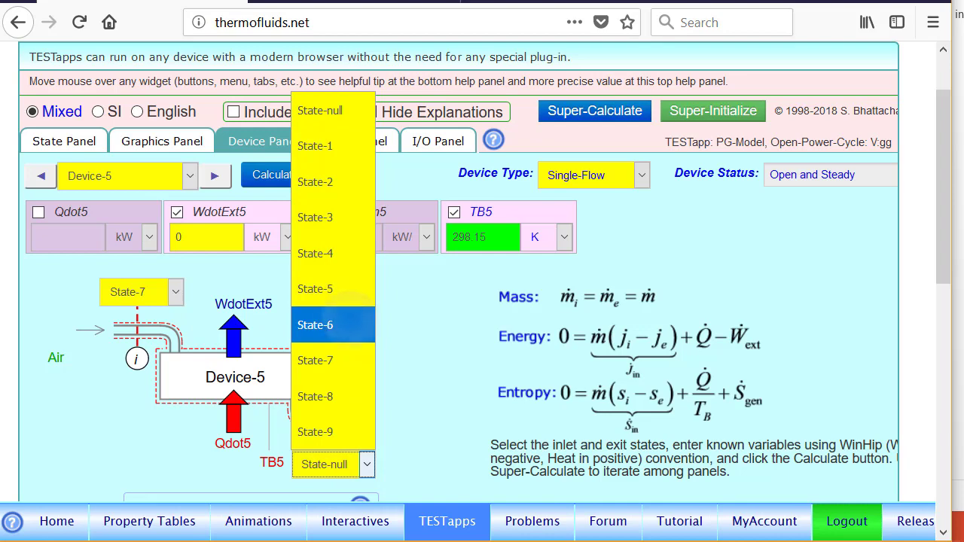
left_click(324, 325)
left_click(367, 464)
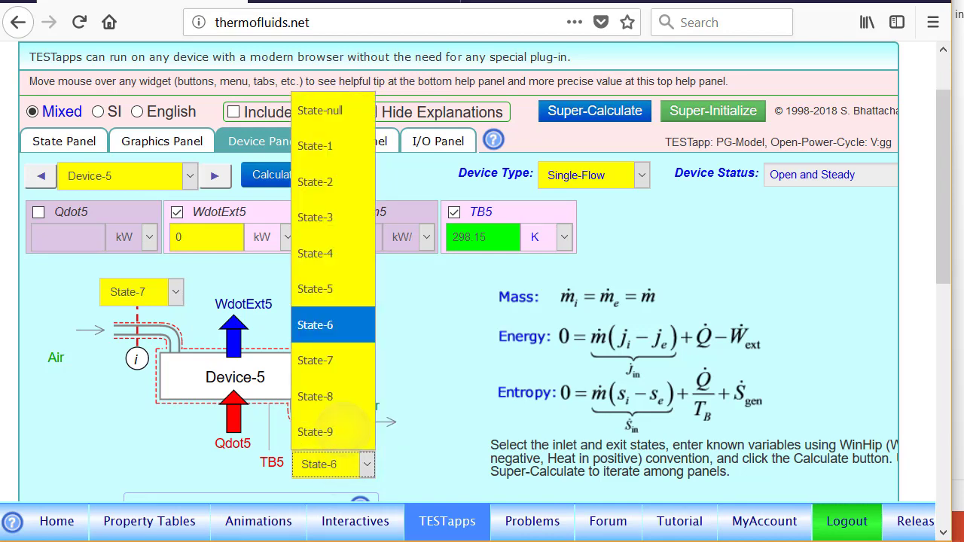
left_click(339, 431)
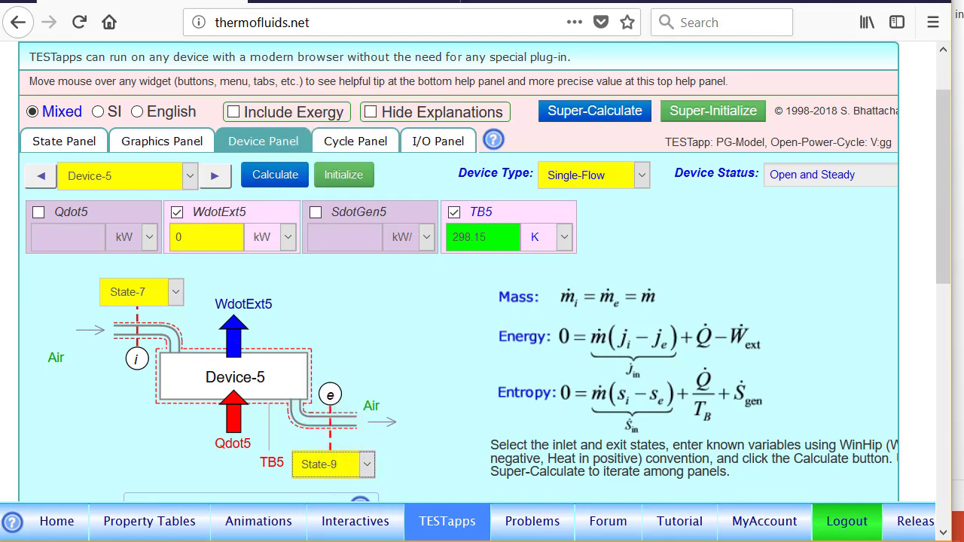
- Remove WdotExt5 from the known inputs of Device-5, set its heat transfer rate Qdot5 to 0 kW and calculate the device
left_click(218, 213)
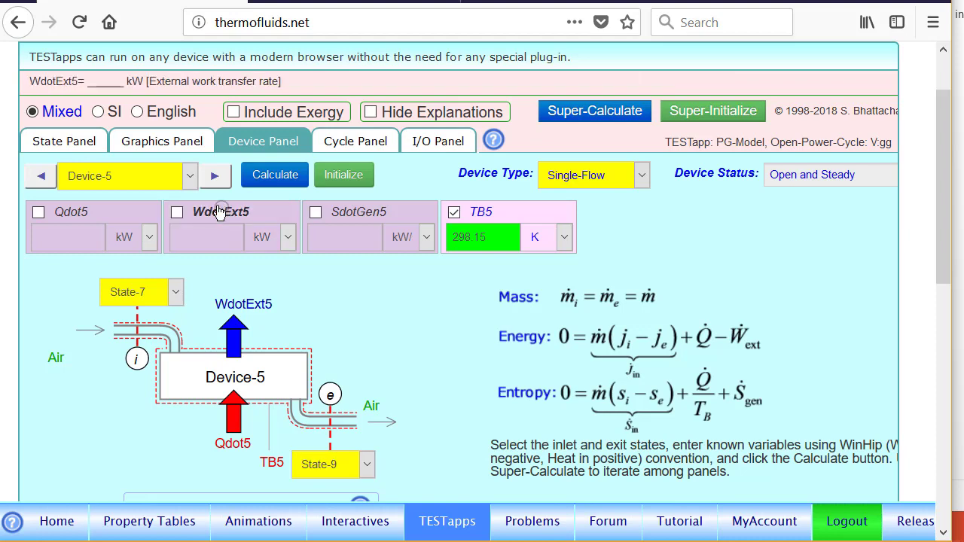
left_click(123, 220)
left_click(276, 176)
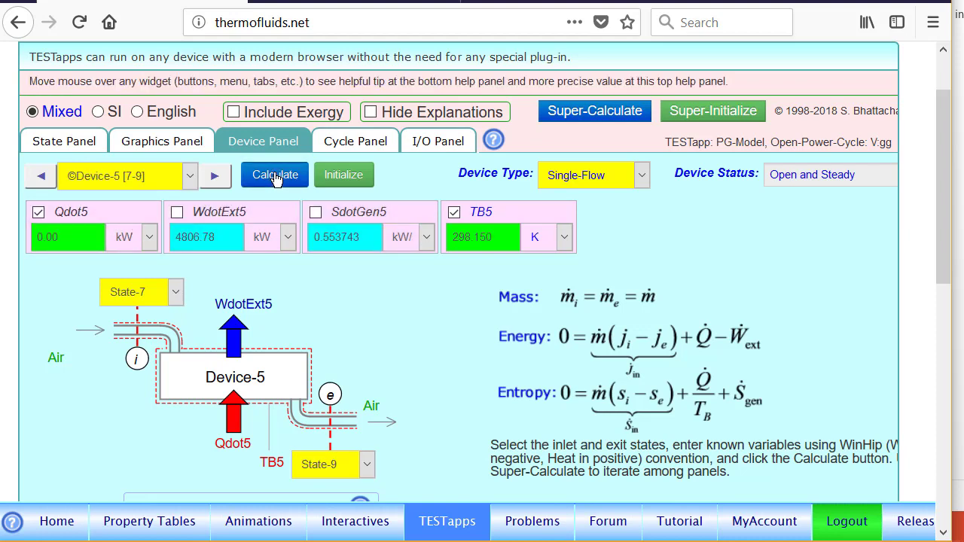
- Set up Device-6 with State-9 as inlet, State-1 as exit and WdotExt6 at 0 kW, and calculate the device
left_click(211, 182)
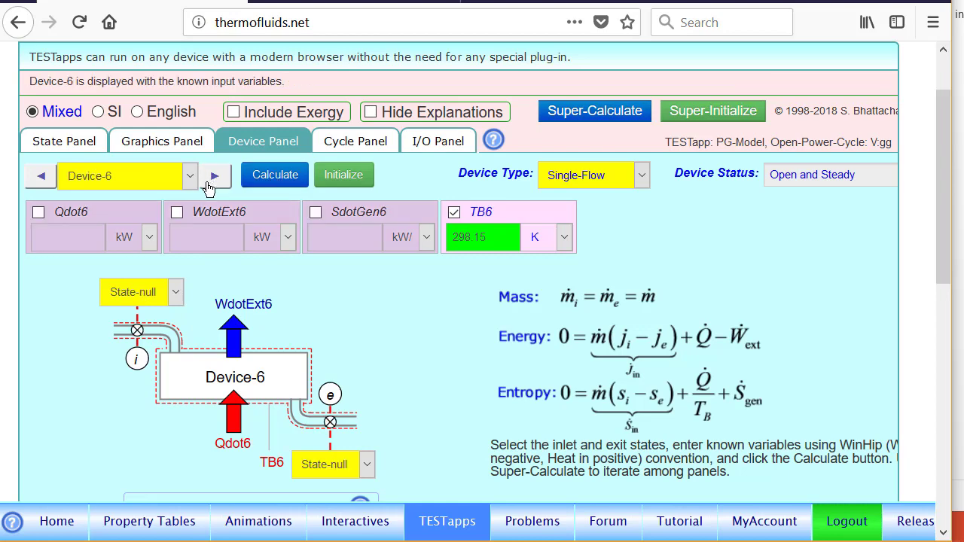
left_click(140, 292)
scroll(132, 158, "down", 2)
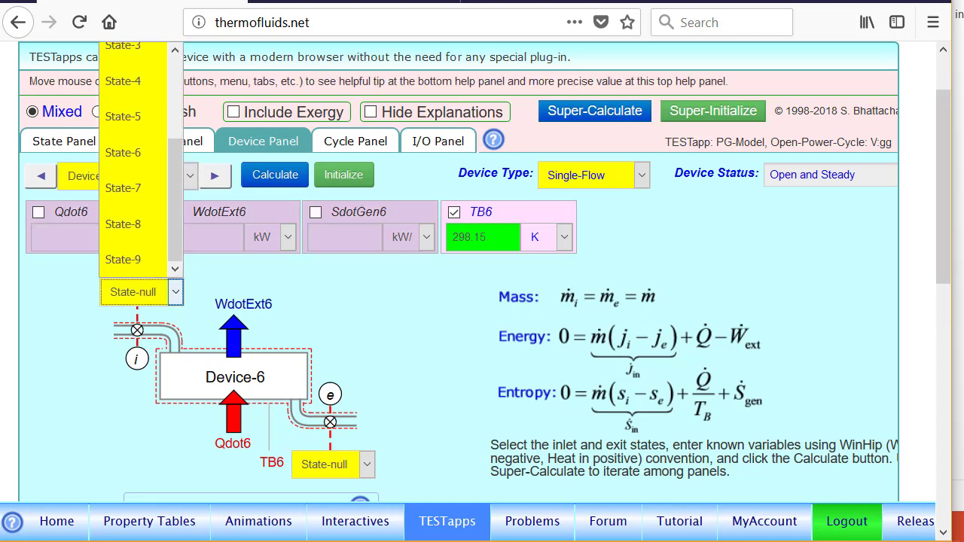
left_click(154, 261)
left_click(367, 465)
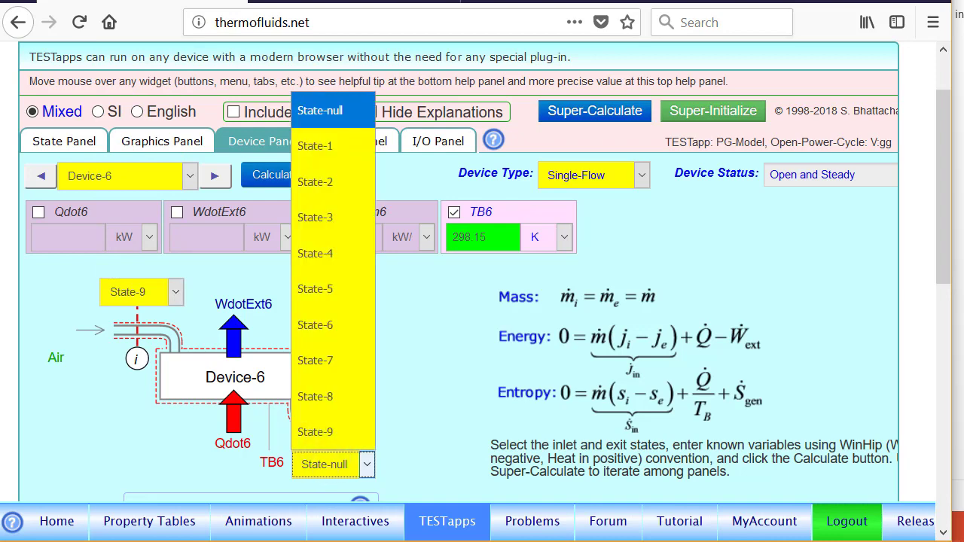
left_click(330, 155)
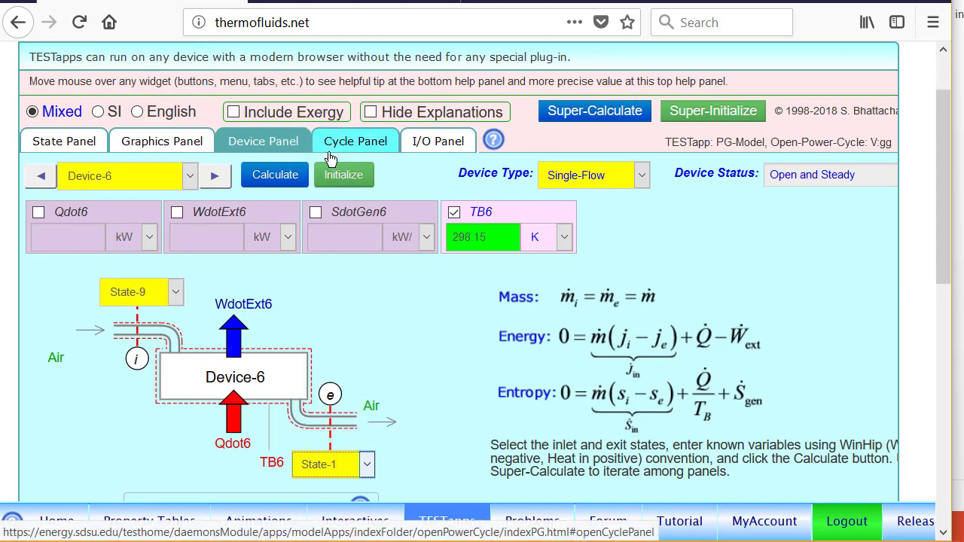
left_click(214, 214)
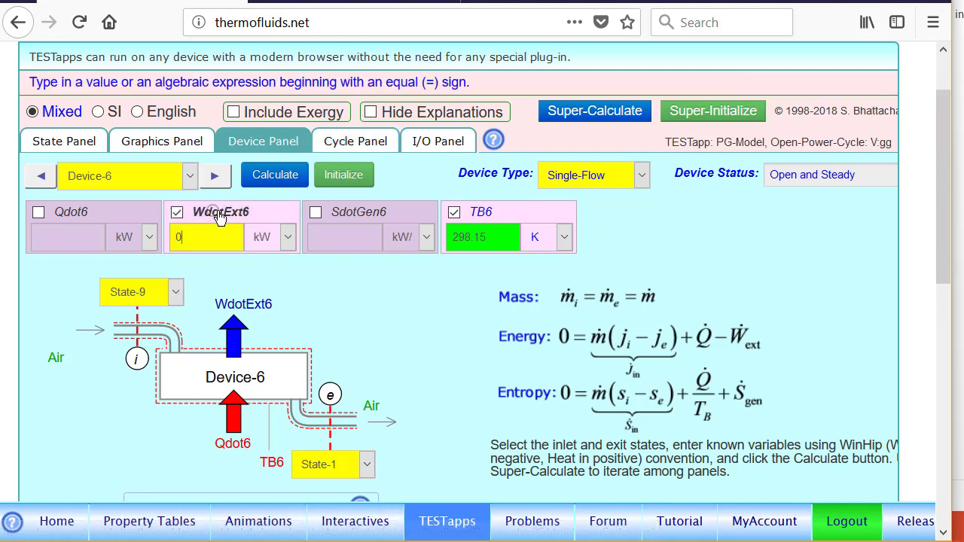
left_click(276, 181)
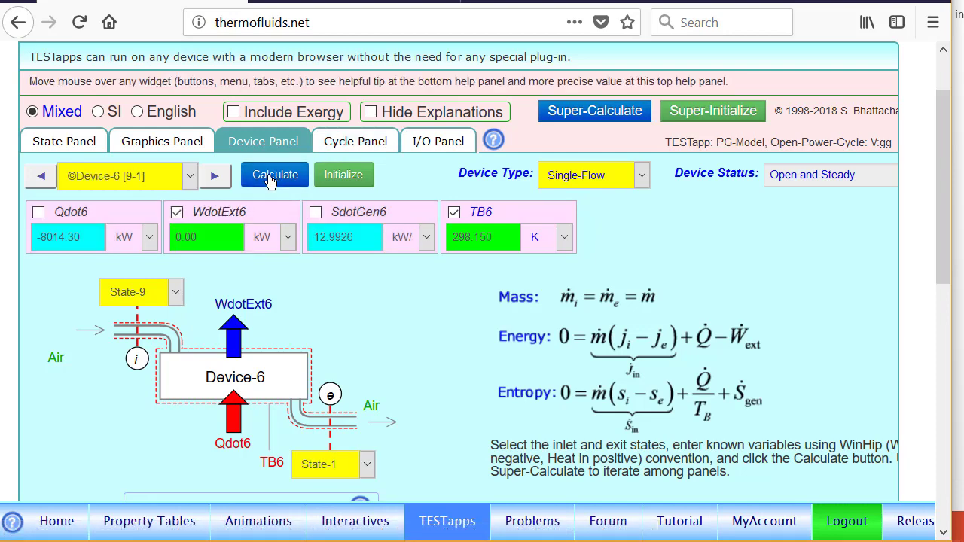
- Examine the cycle's status, net work and heat rates, and thermal efficiency in the cycle results
left_click(367, 146)
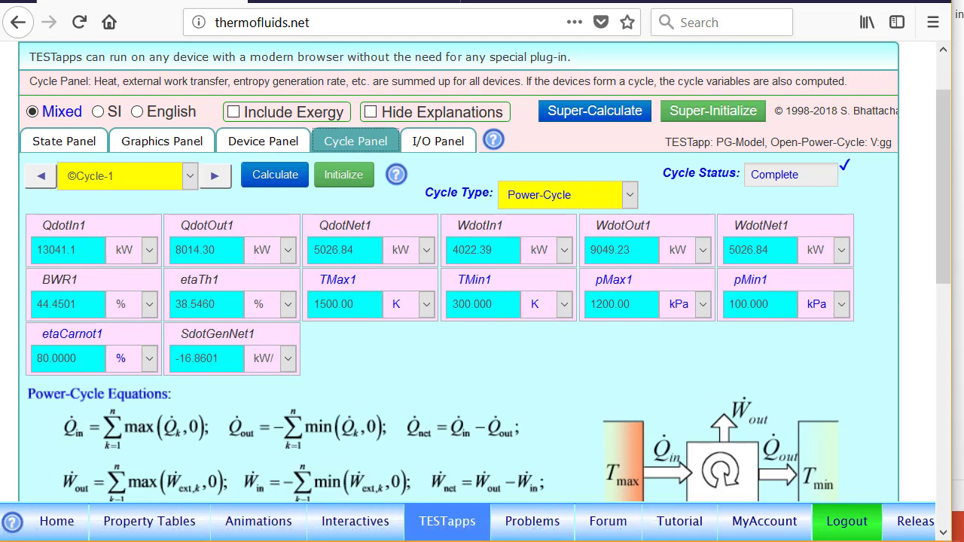
mouse_move(842, 158)
left_mouse_down()
mouse_move(795, 214)
mouse_move(824, 149)
left_mouse_up()
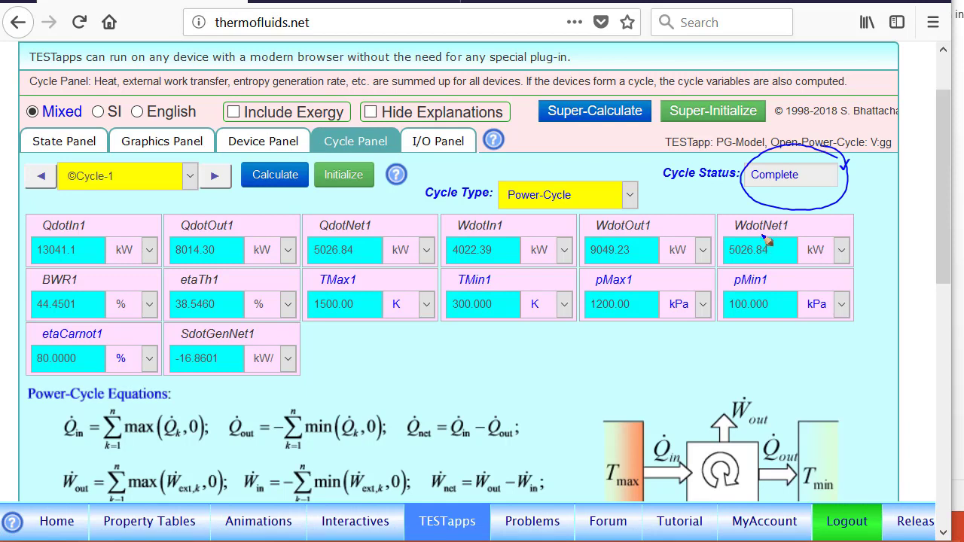
mouse_move(764, 230)
left_mouse_down()
mouse_move(744, 280)
mouse_move(720, 238)
left_mouse_up()
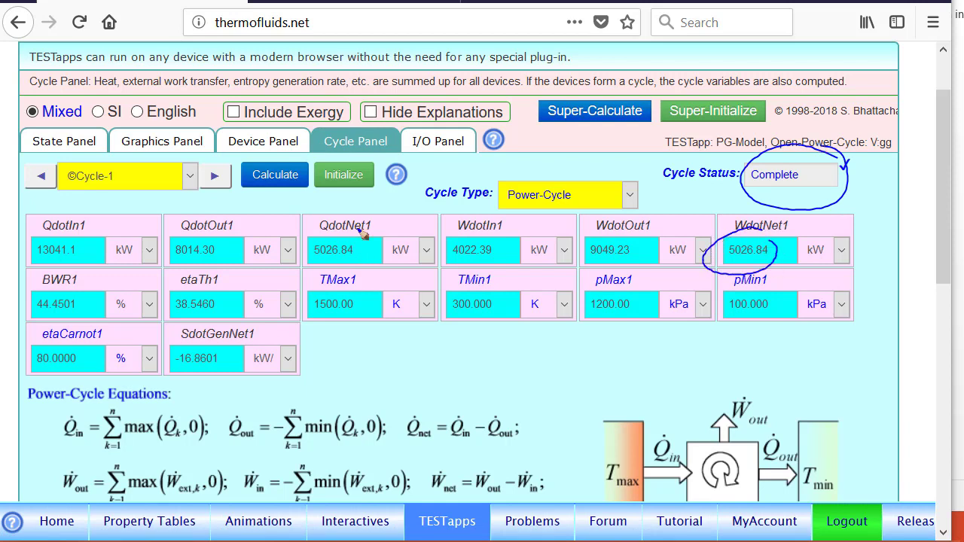
mouse_move(335, 224)
left_mouse_down()
mouse_move(308, 272)
mouse_move(298, 240)
left_mouse_up()
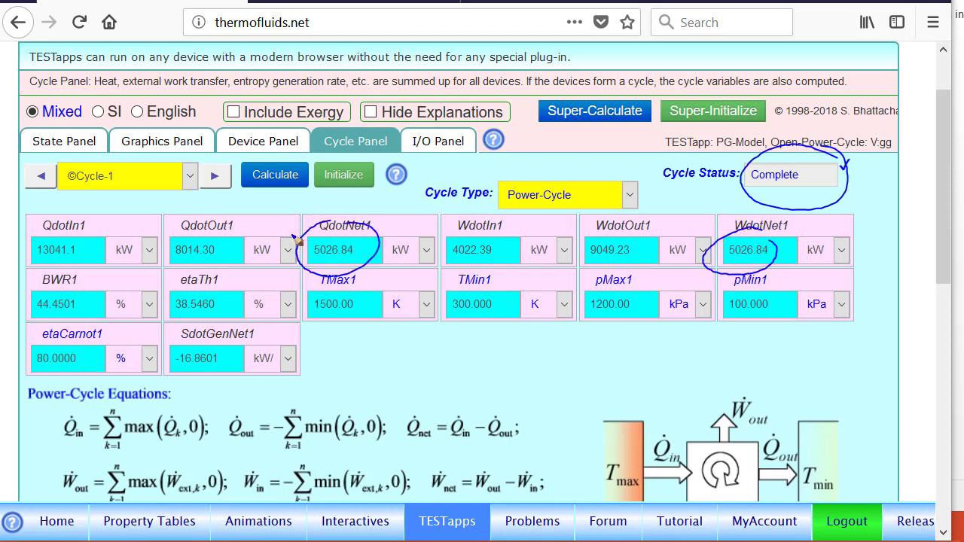
mouse_move(176, 319)
left_mouse_down()
mouse_move(252, 289)
mouse_move(162, 296)
left_mouse_up()
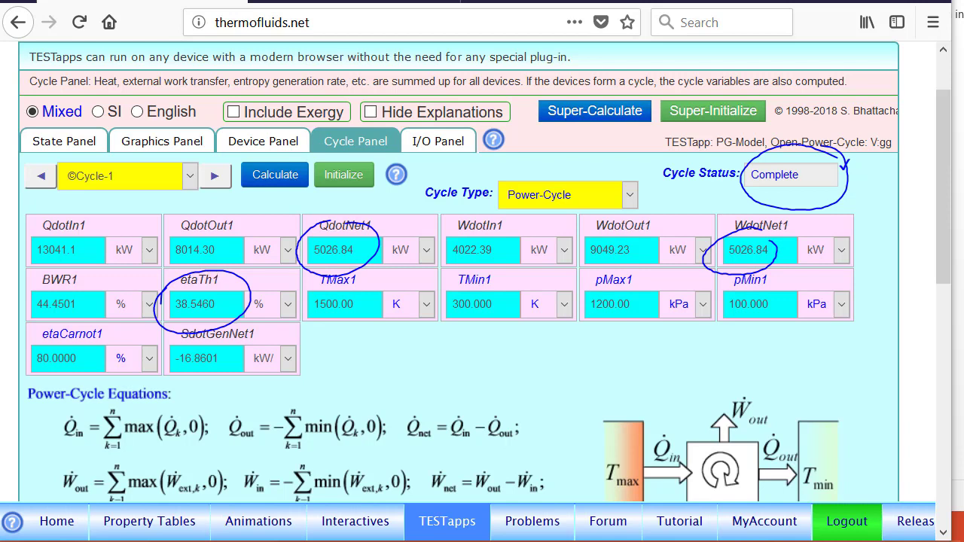
key("Escape")
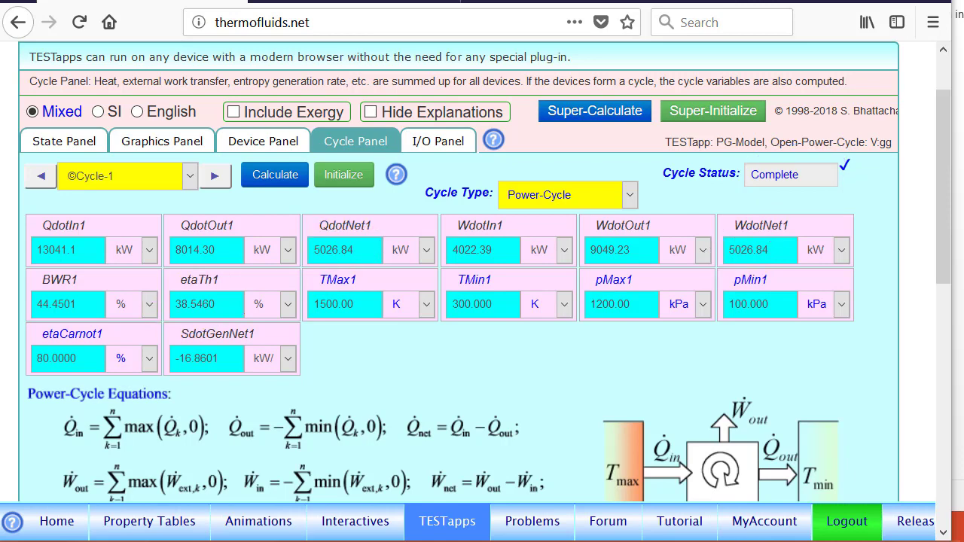
- Set the pRatioHPT1 variable to 1 in the user-codes block
left_click(450, 139)
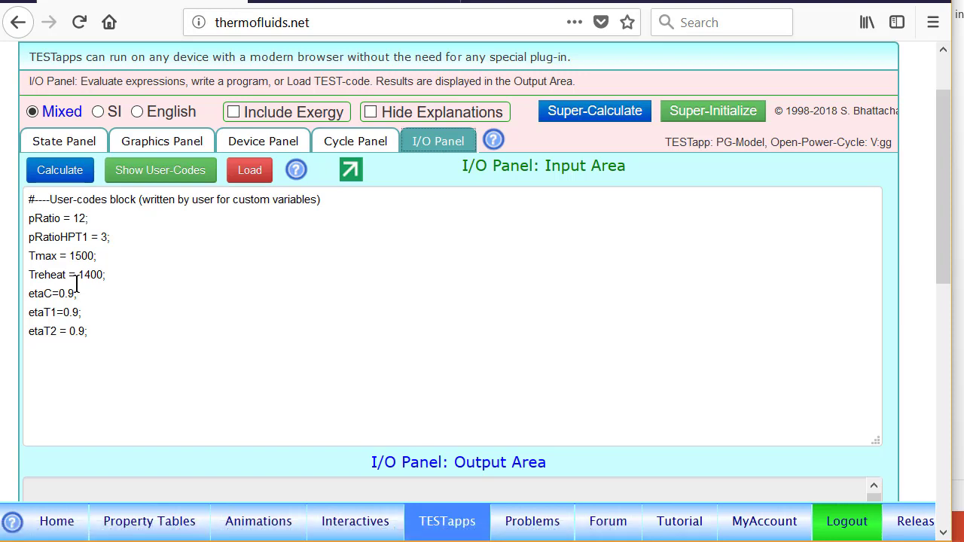
left_click(104, 237)
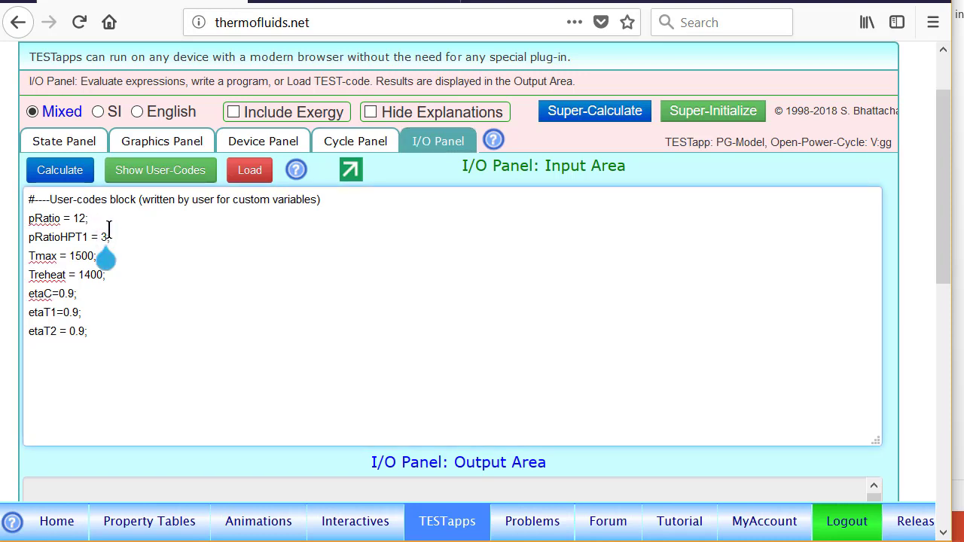
key("BackSpace")
type("1")
- Set the Treheat variable to 1500 in the user codes, and Super-Calculate the entire cycle with the changed values
left_click(89, 276)
key("BackSpace")
type("5")
left_click(62, 176)
left_click(609, 111)
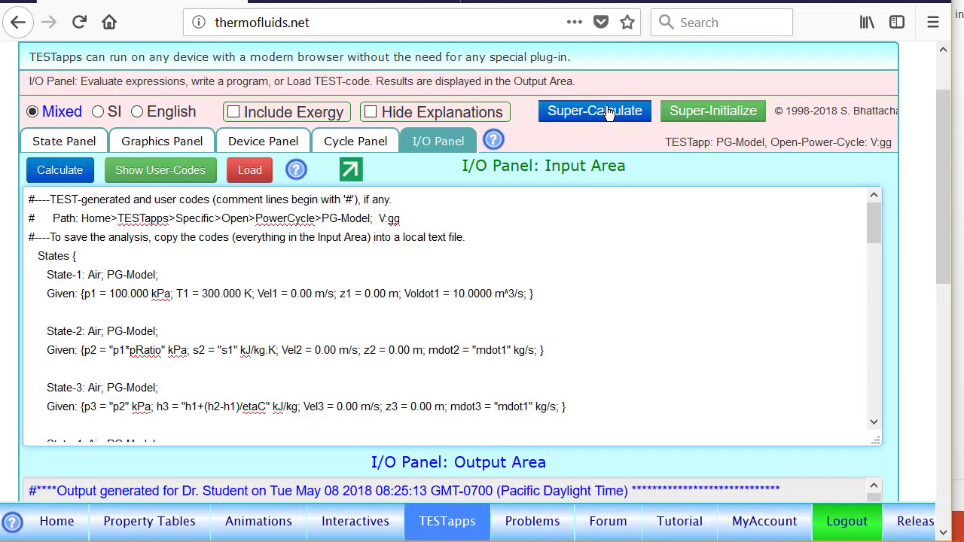
- Check the recalculated states on the T-s diagram and the thermal efficiency in the cycle results
left_click(161, 147)
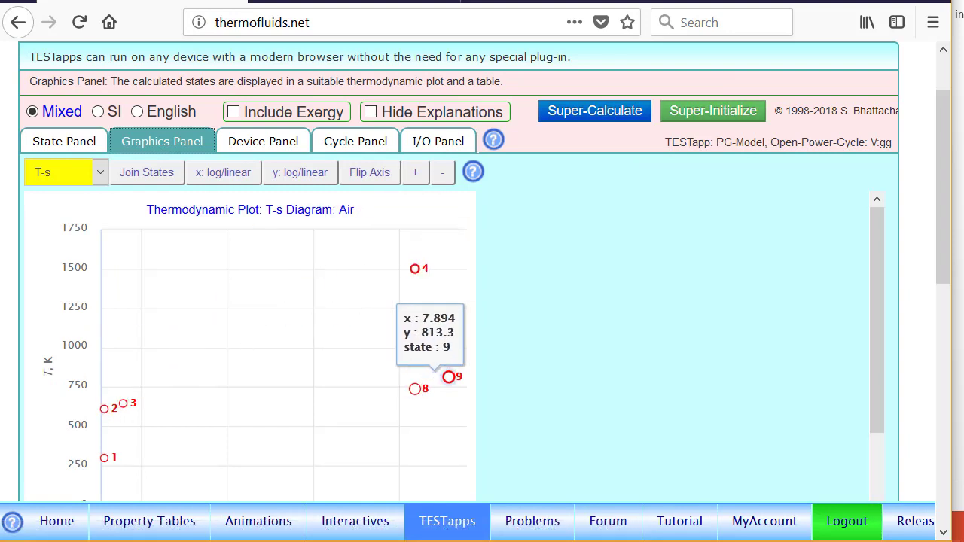
left_click(372, 145)
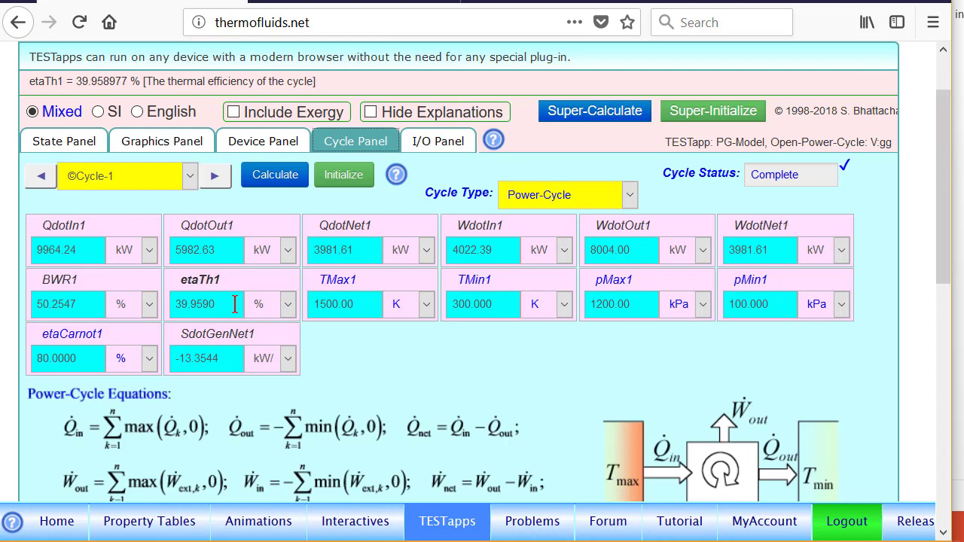
- Display only the user-codes block in the I/O input area for editing its variables
left_click(438, 141)
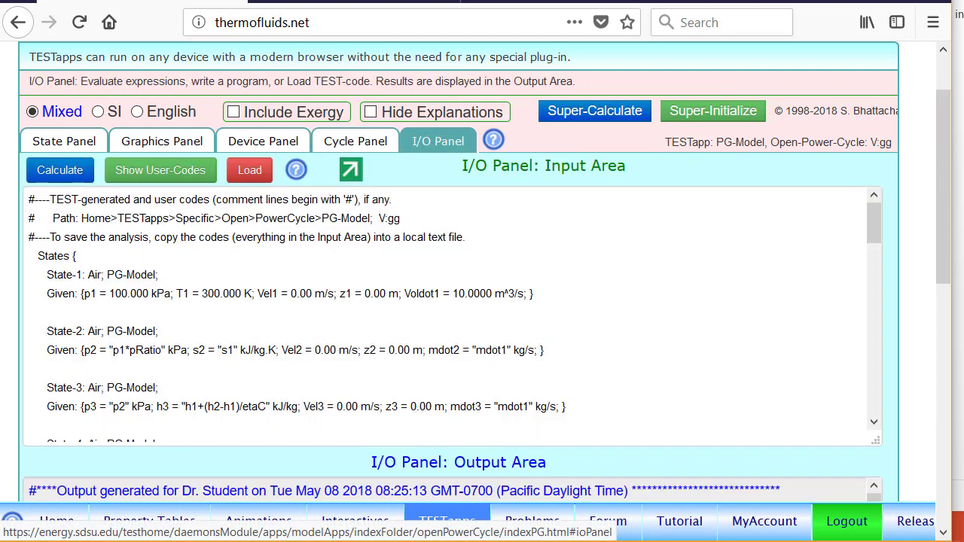
left_click(178, 172)
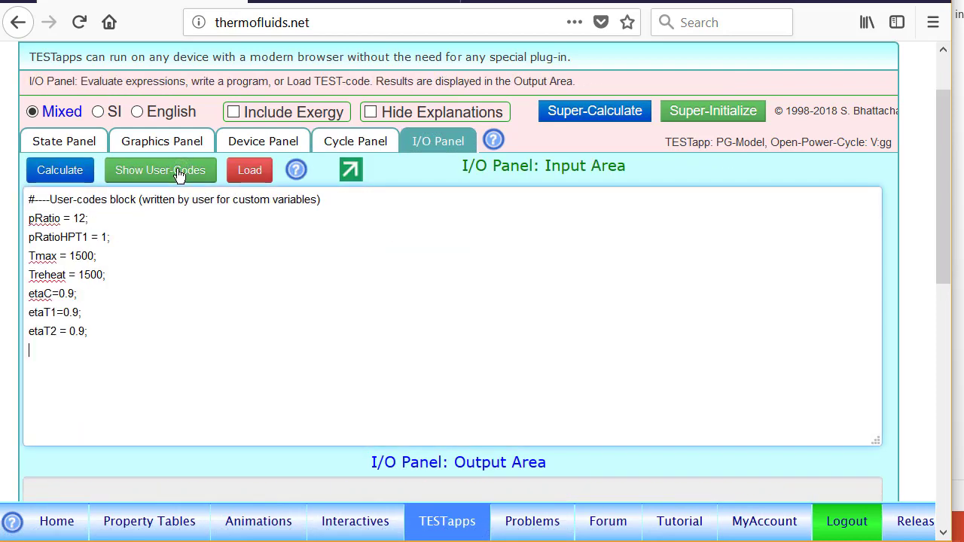